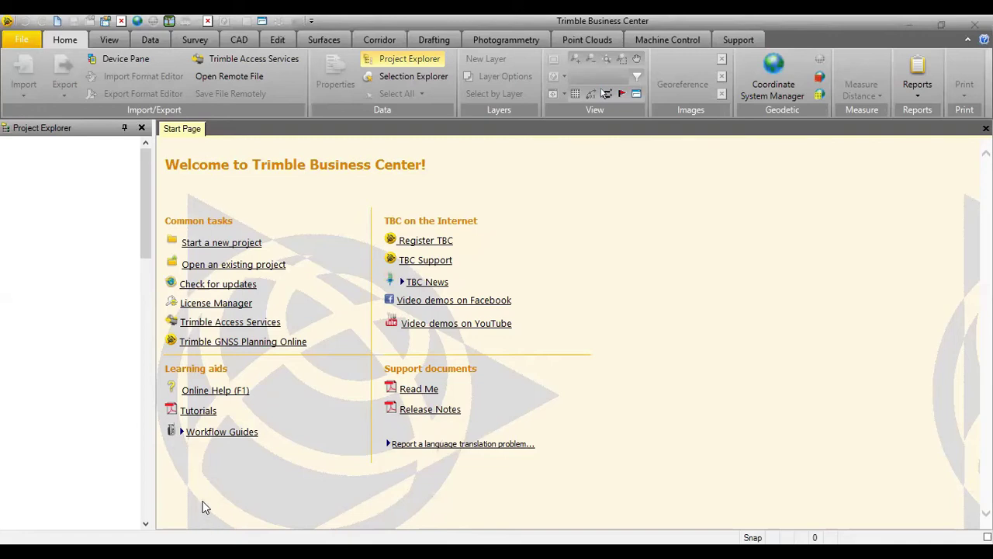
Create a new project from the Metric template.
click(210, 247)
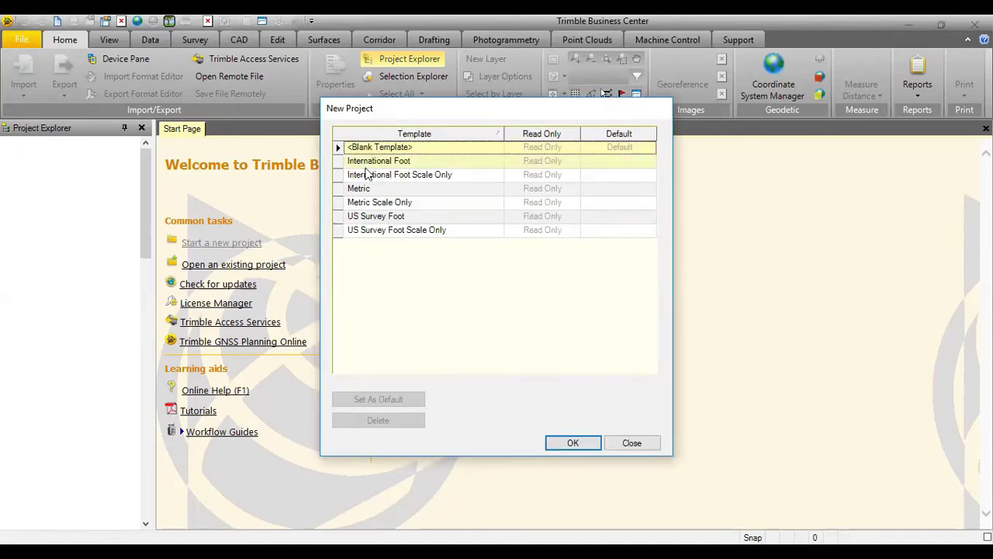
click(361, 192)
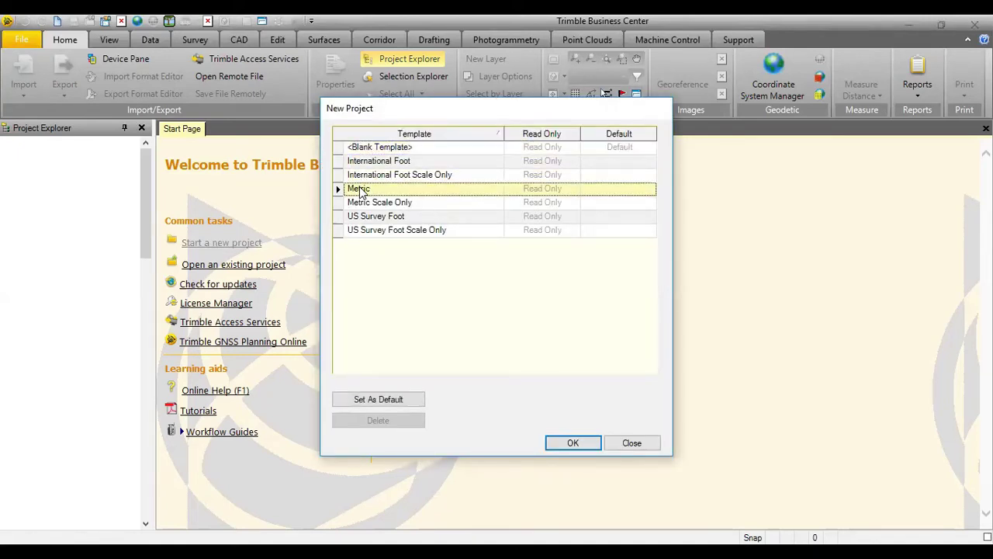
click(570, 443)
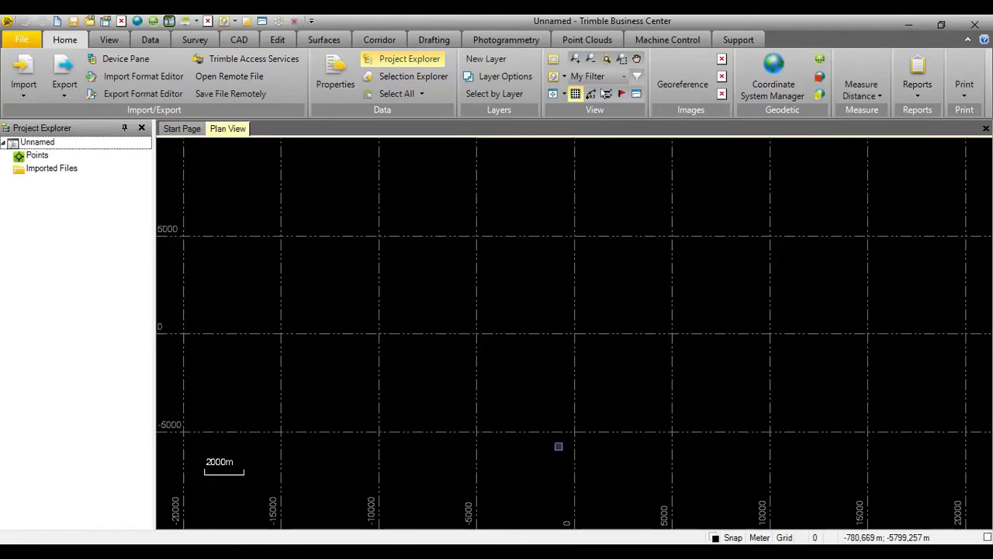
In the project settings, change the coordinate system to the UTM group with zone 48 South.
click(89, 21)
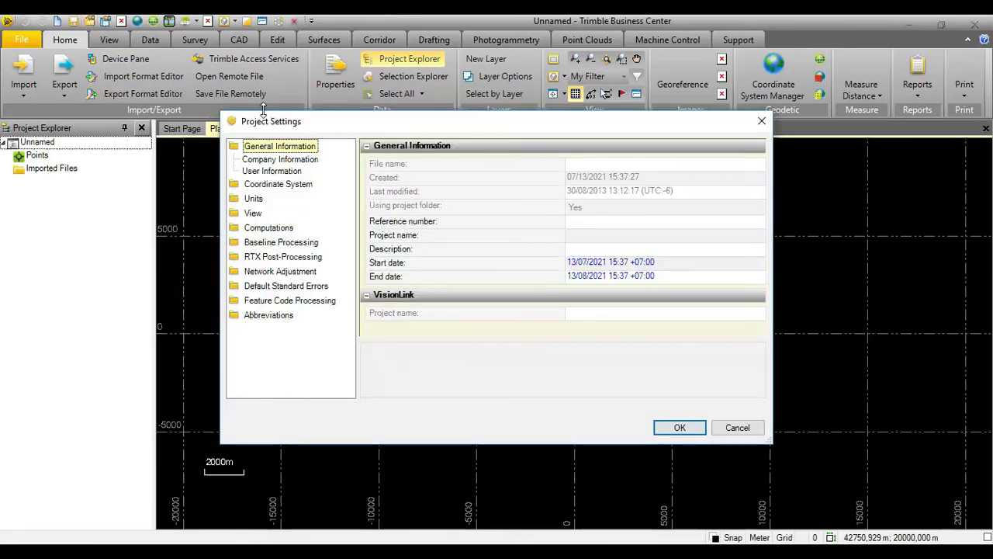
click(278, 186)
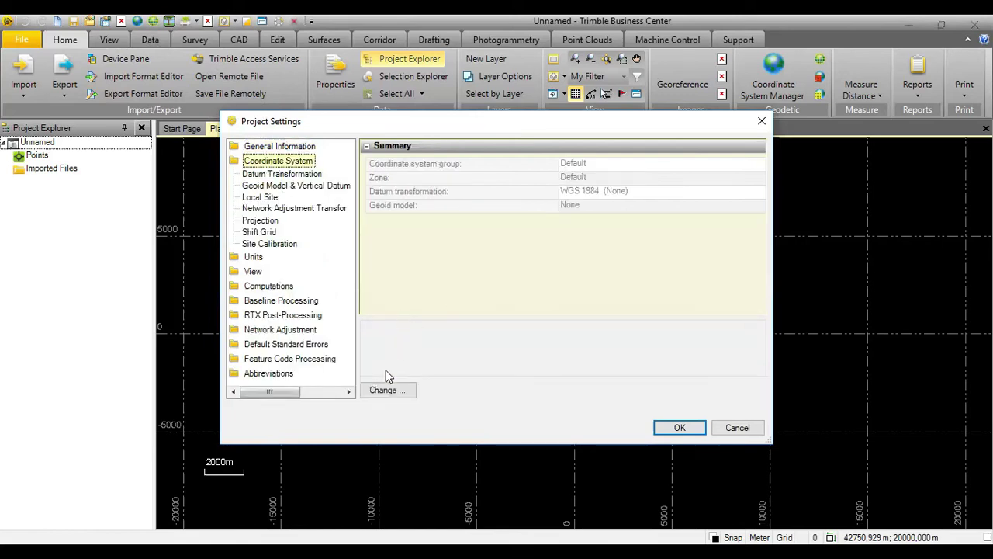
click(381, 393)
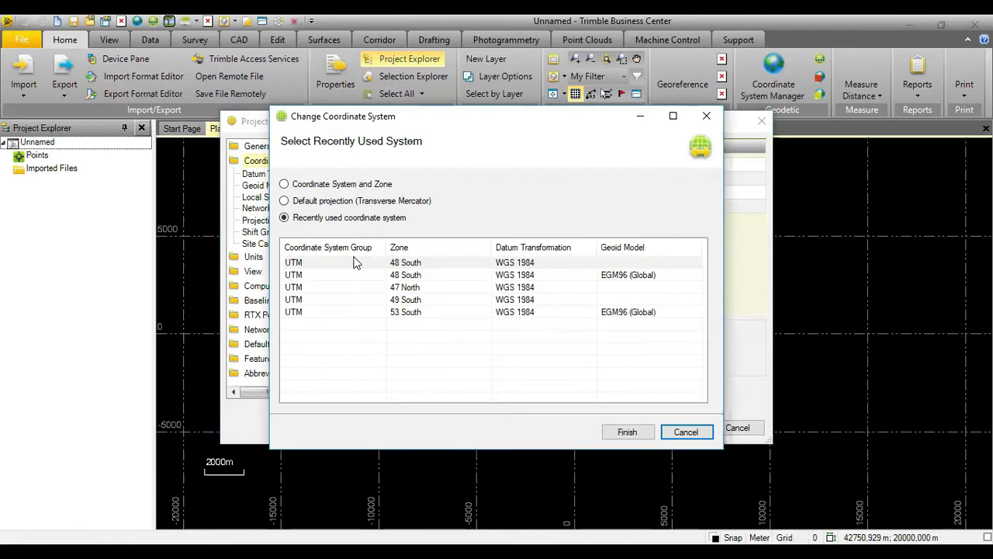
click(345, 191)
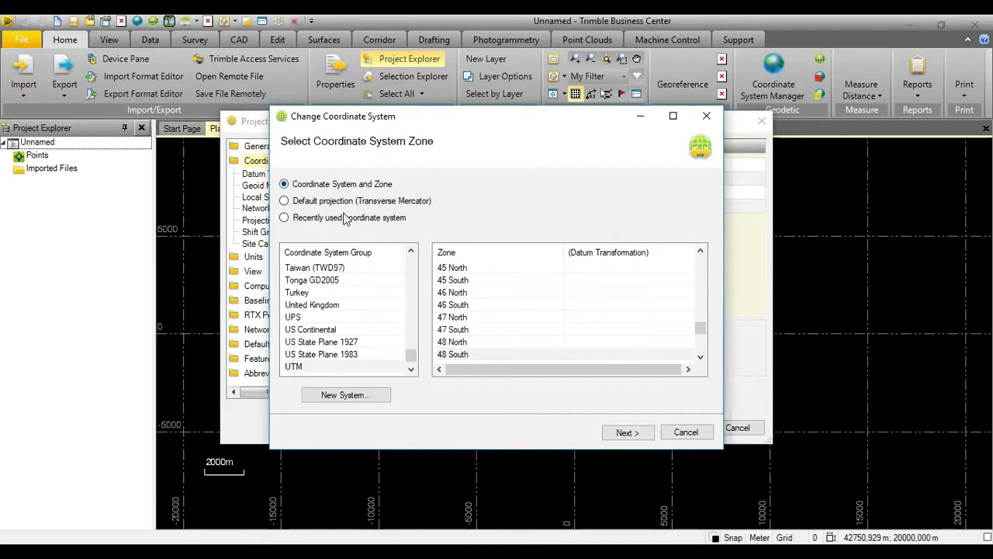
click(325, 367)
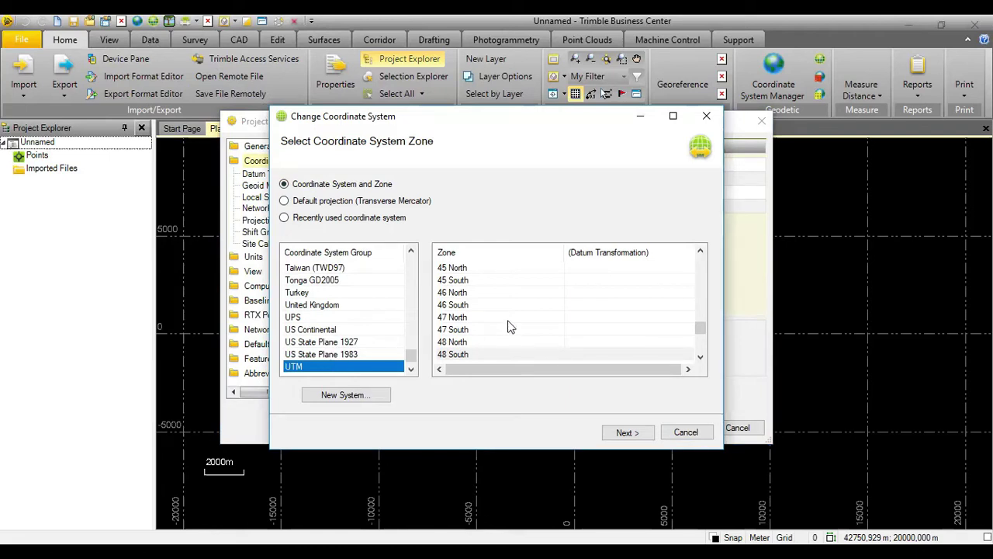
click(465, 354)
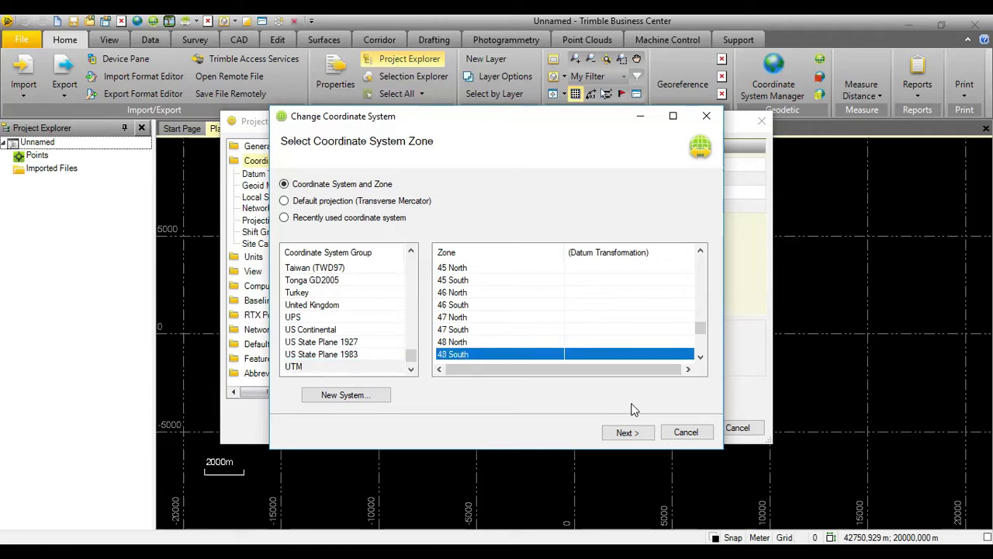
click(623, 433)
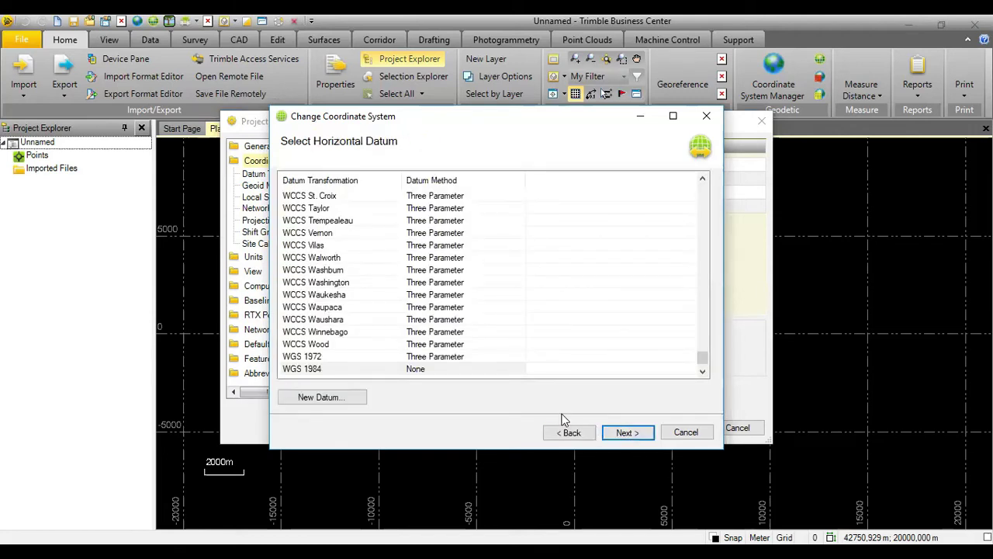
Choose the WGS 1984 datum with no geoid model and apply the project's coordinate system settings.
click(318, 371)
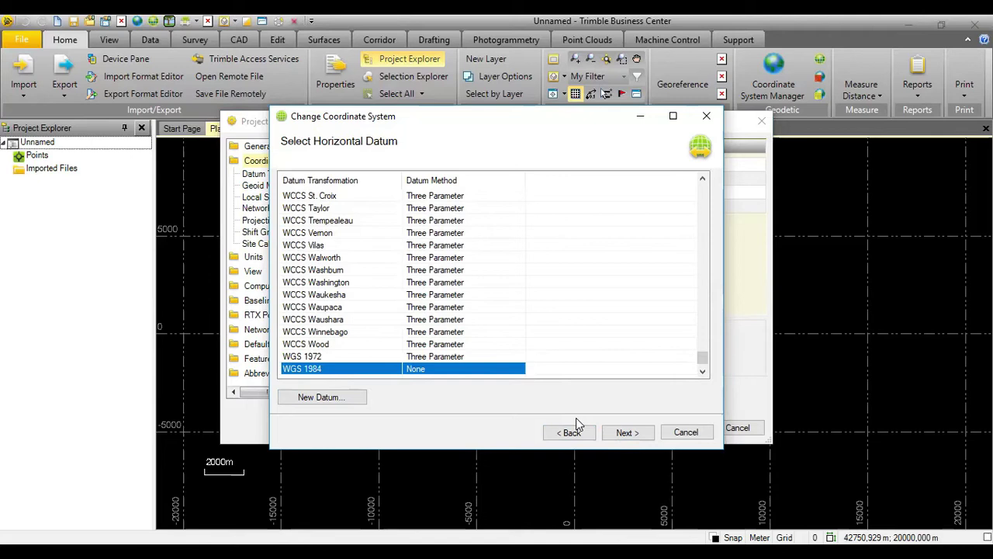
click(641, 432)
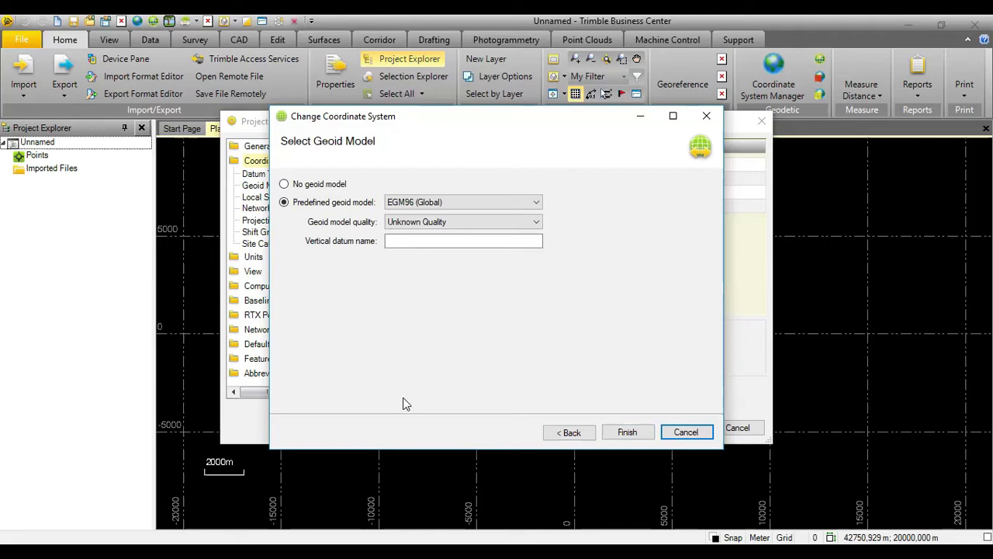
click(314, 187)
click(629, 431)
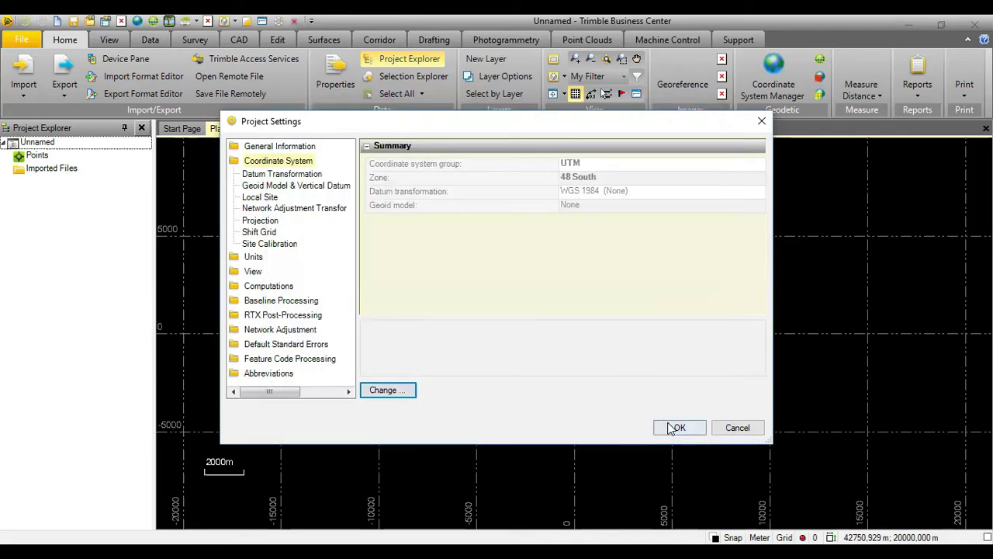
click(675, 427)
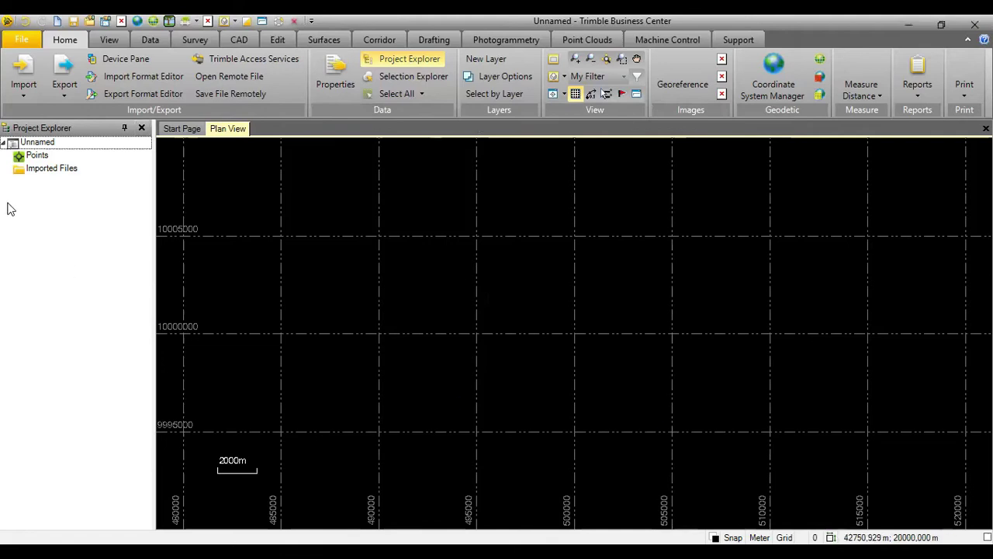
Import the raw GNSS file 17850641.T02 from the Belajar TBC\Base folder.
click(26, 72)
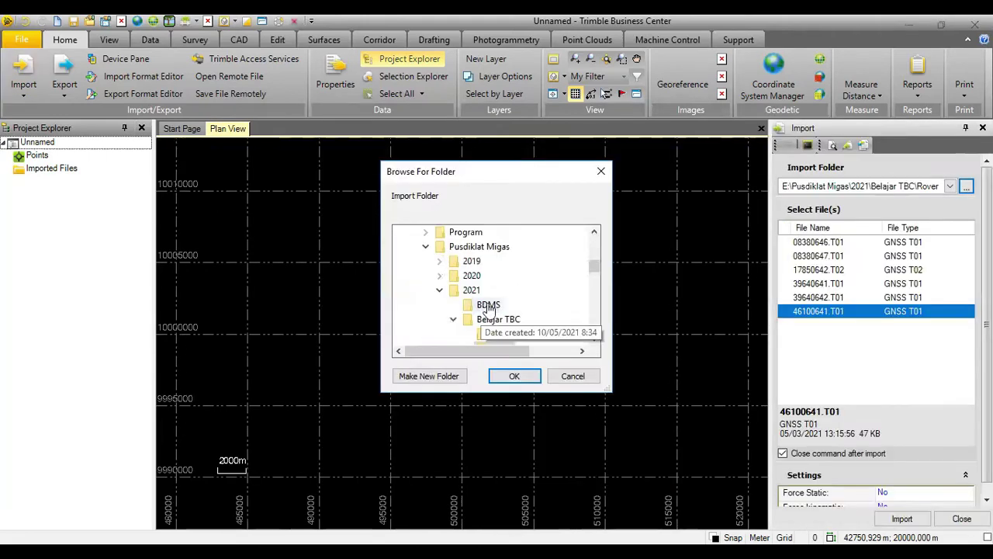
click(501, 305)
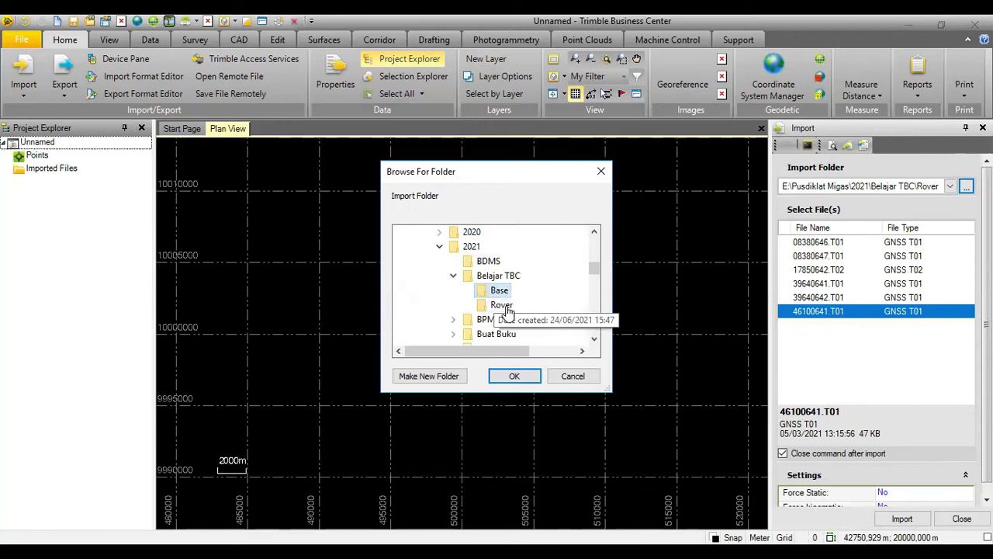
click(526, 377)
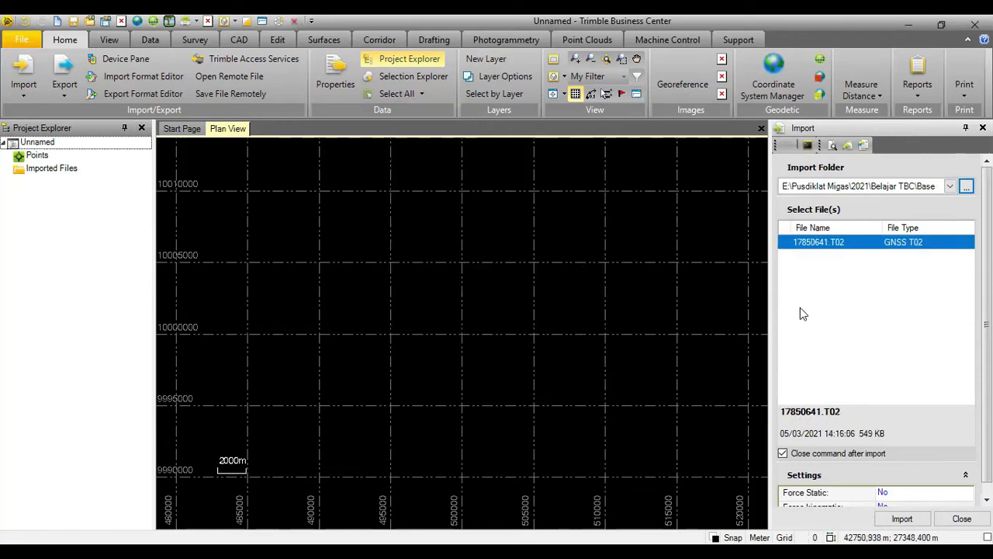
click(902, 520)
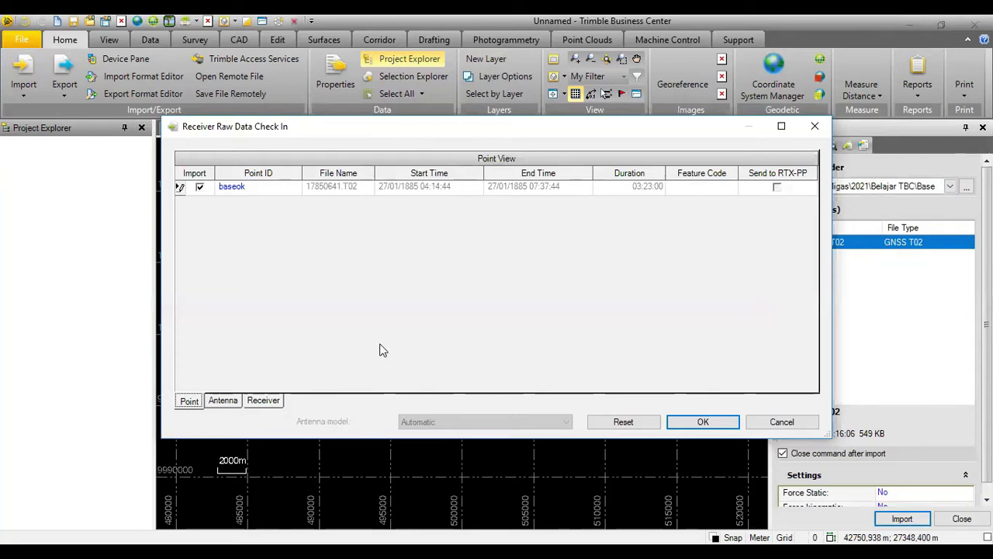
Set the base file's point ID to BASE, review its antenna data and accept the raw data check-in.
click(246, 187)
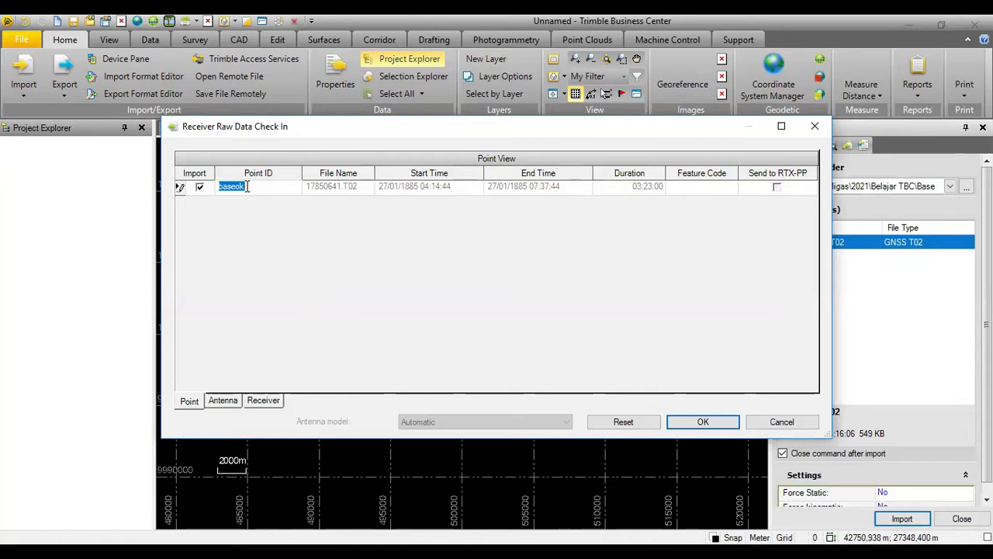
text(BASE)
click(223, 401)
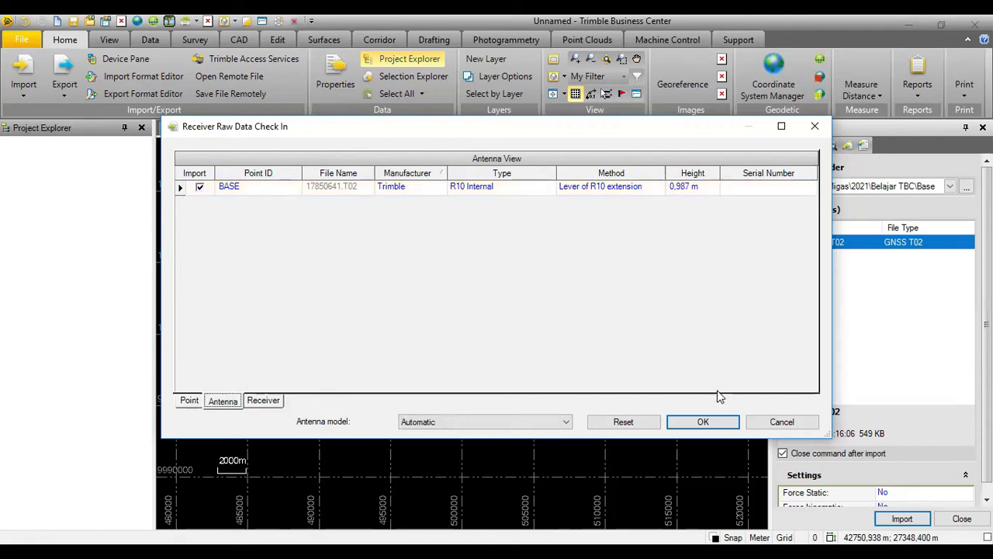
click(716, 423)
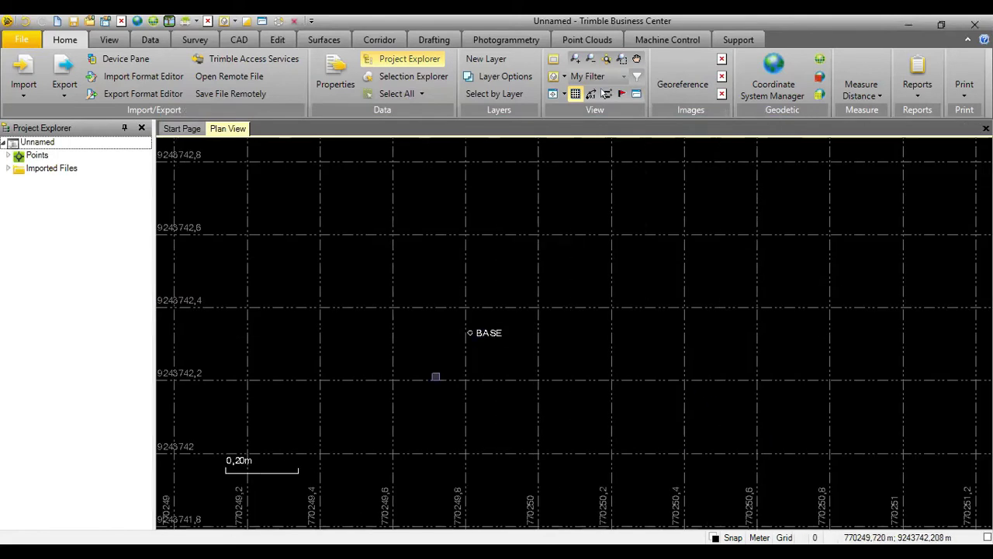
Import all the raw GNSS files from the Belajar TBC\Rover folder.
click(19, 75)
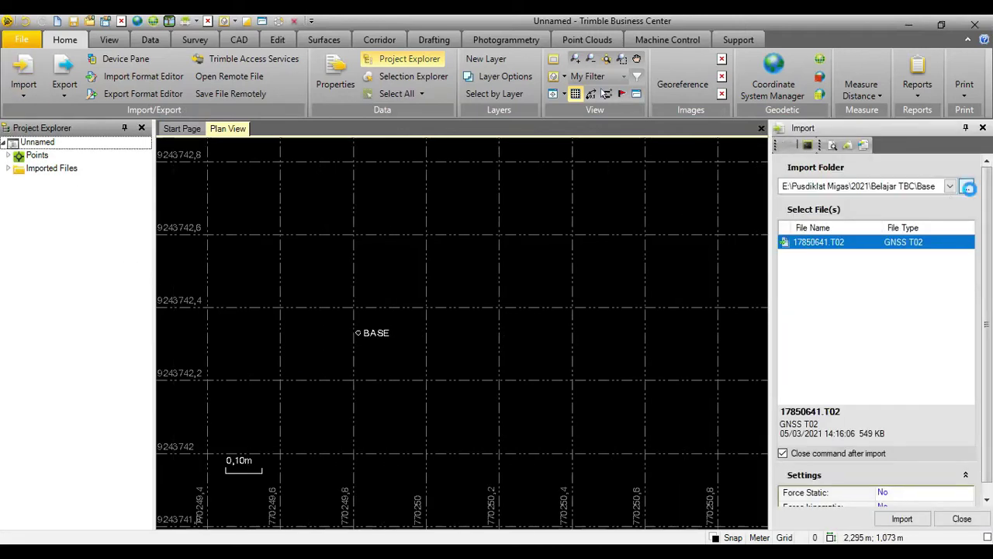
click(968, 187)
scroll(500, 275, down, 4)
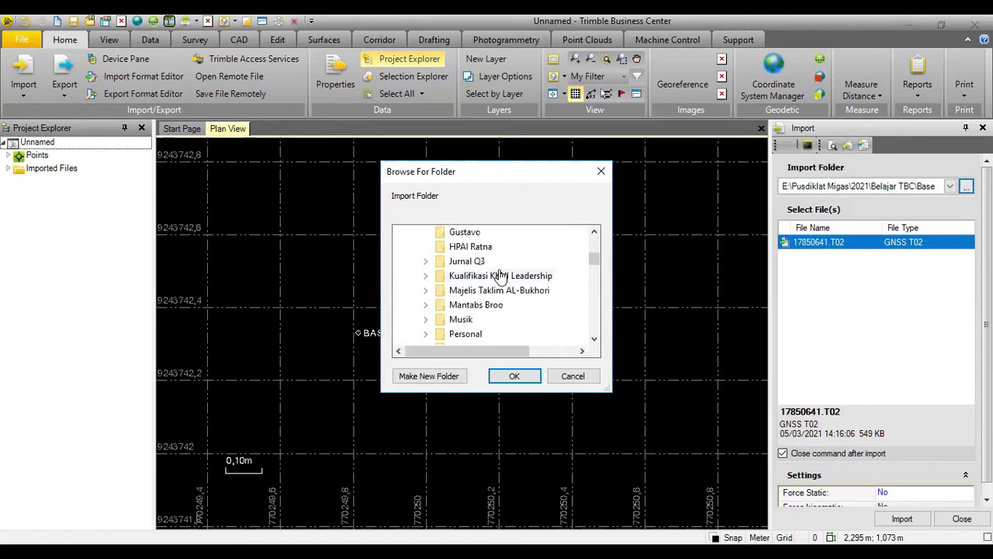
scroll(500, 275, down, 2)
scroll(500, 276, down, 2)
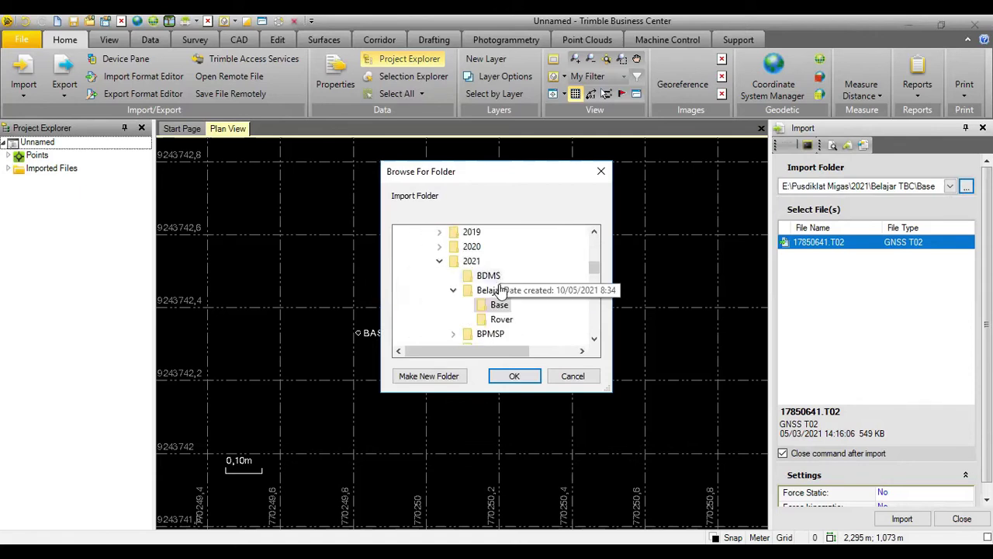
click(501, 319)
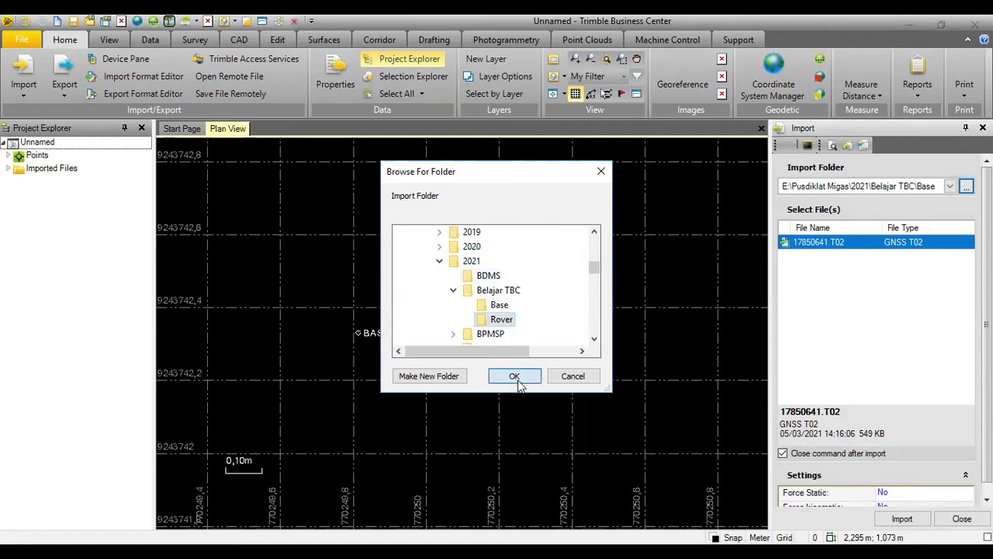
click(515, 379)
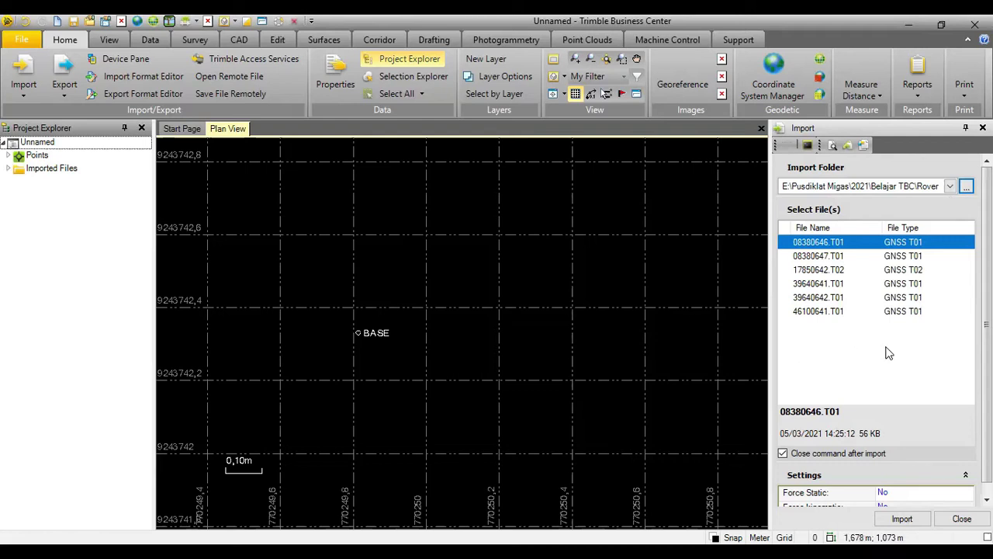
shift+click(819, 317)
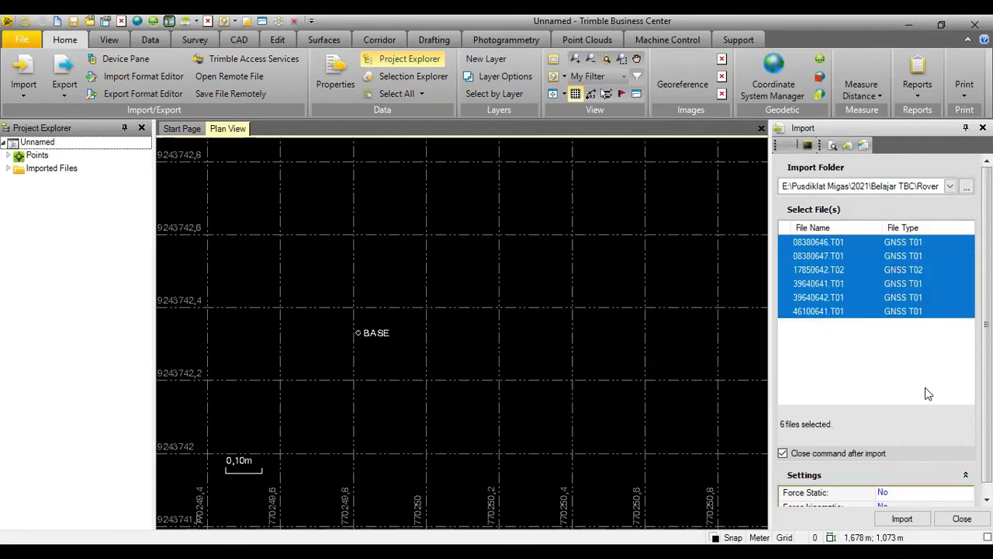
click(908, 521)
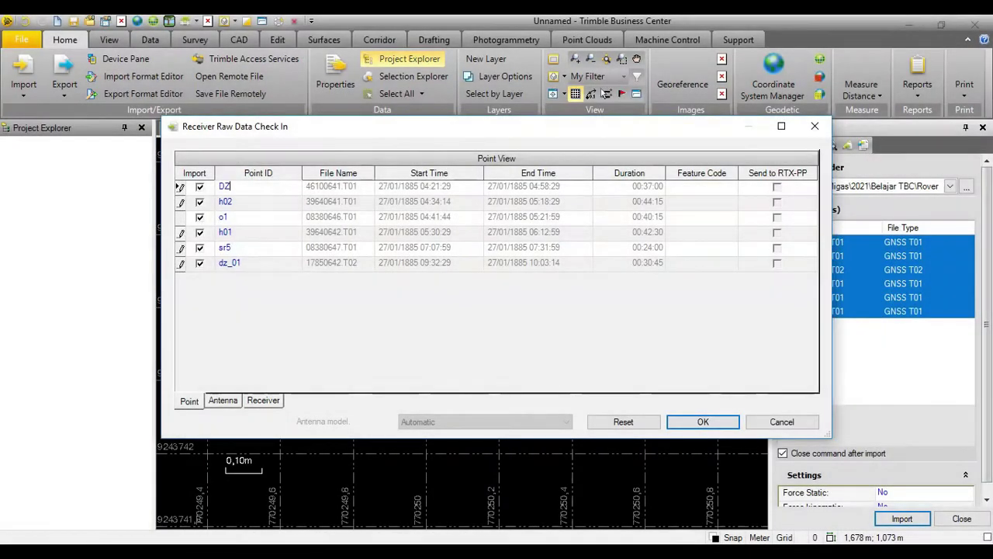
Rename the rover point IDs in list order as DZ-01, H-02, 0-1, H-01, SR-5 and DZ-05.
text(-01)
click(226, 201)
text(H-)
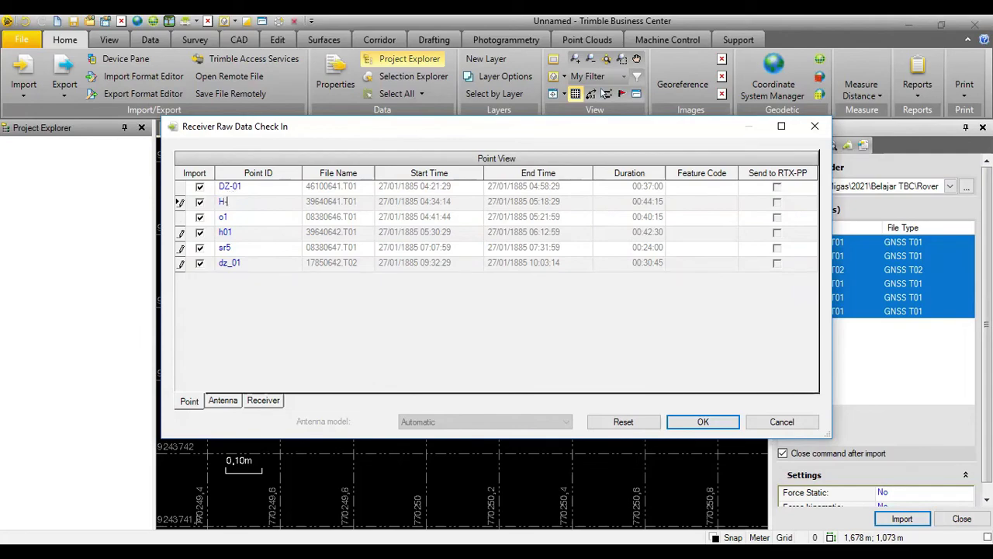
text(02)
click(223, 218)
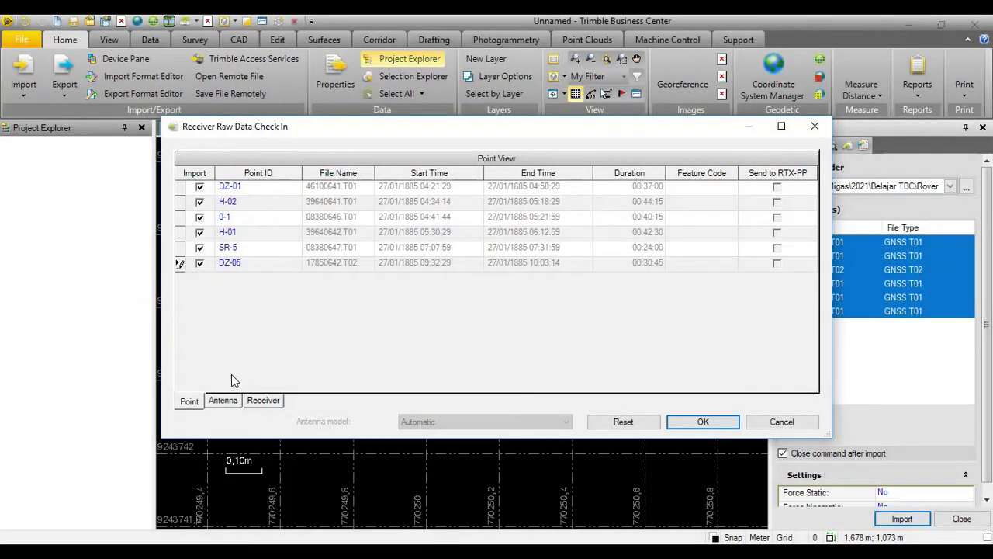
Review the rover points' antenna types, methods and heights, and accept the raw data check-in.
click(221, 401)
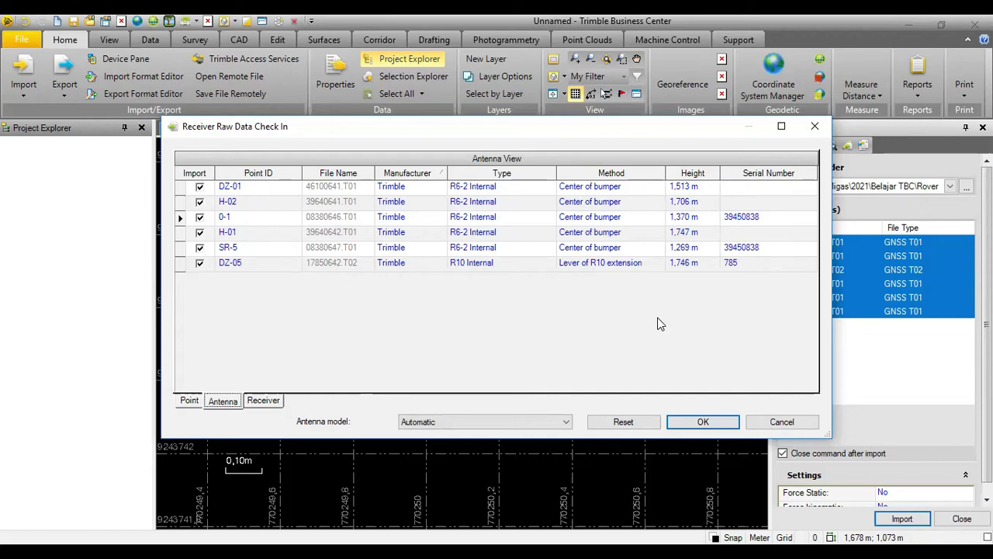
click(688, 249)
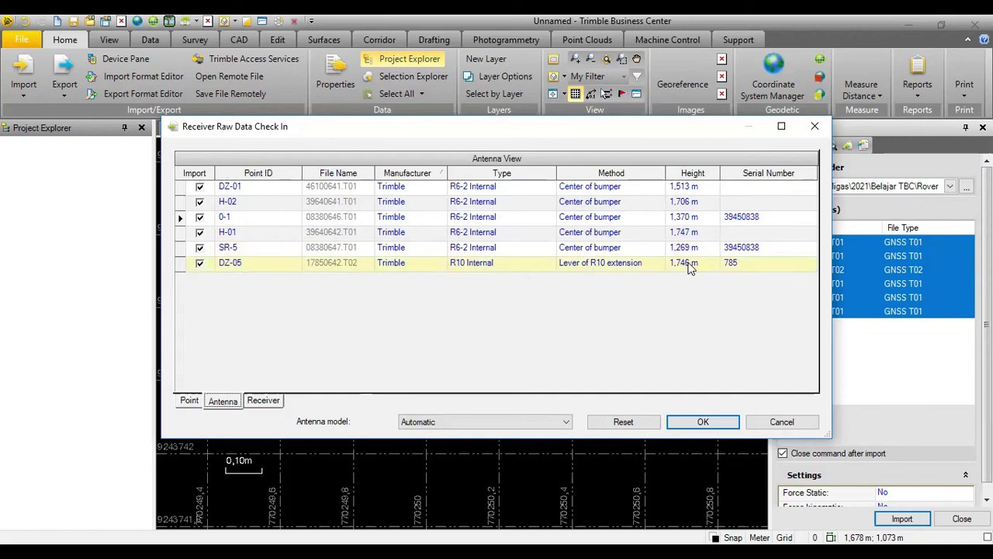
click(704, 422)
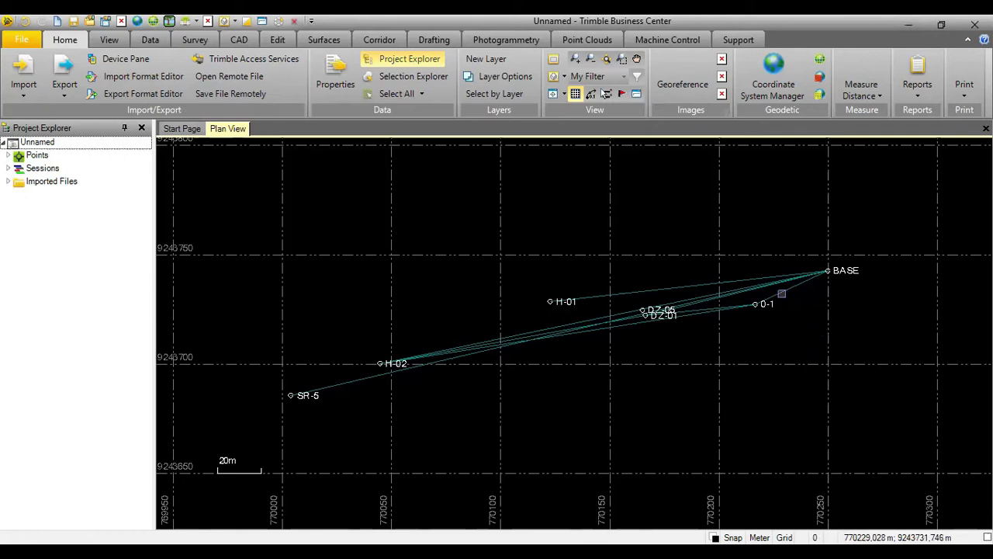
click(664, 289)
click(709, 387)
click(8, 155)
click(9, 156)
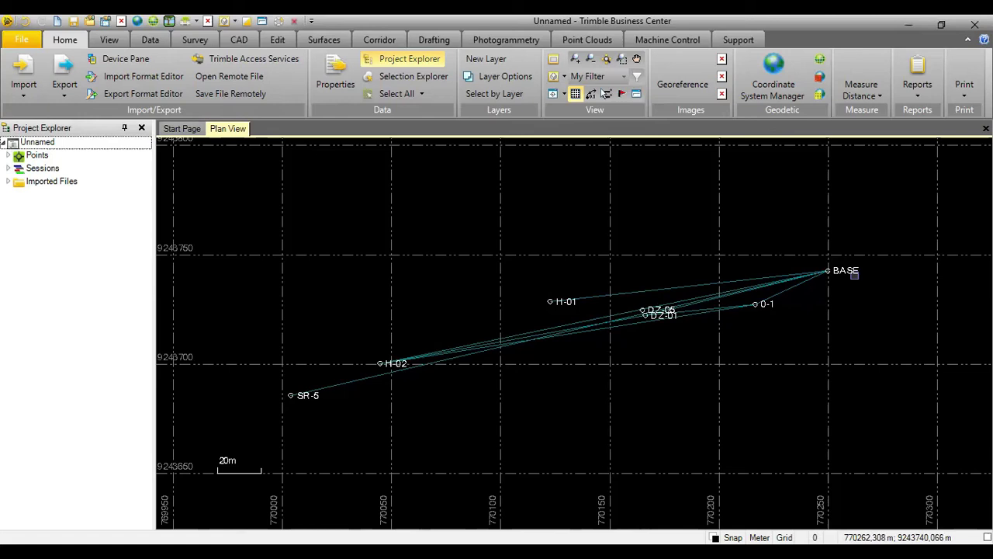
Add a grid coordinate to the BASE point with easting 770249,266, northing 9243742,763 and elevation 847,111.
click(853, 271)
right_click(853, 271)
click(820, 361)
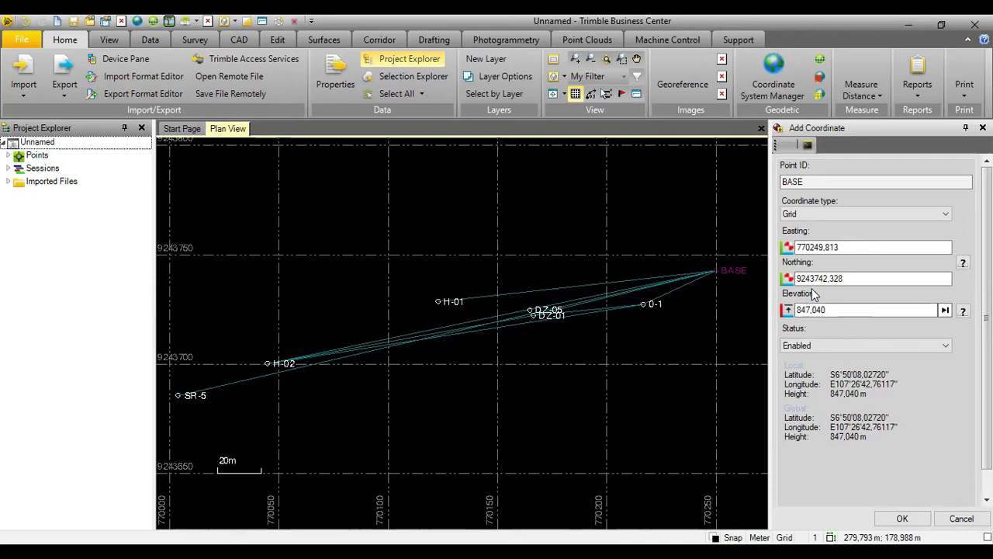
drag(846, 246, 827, 248)
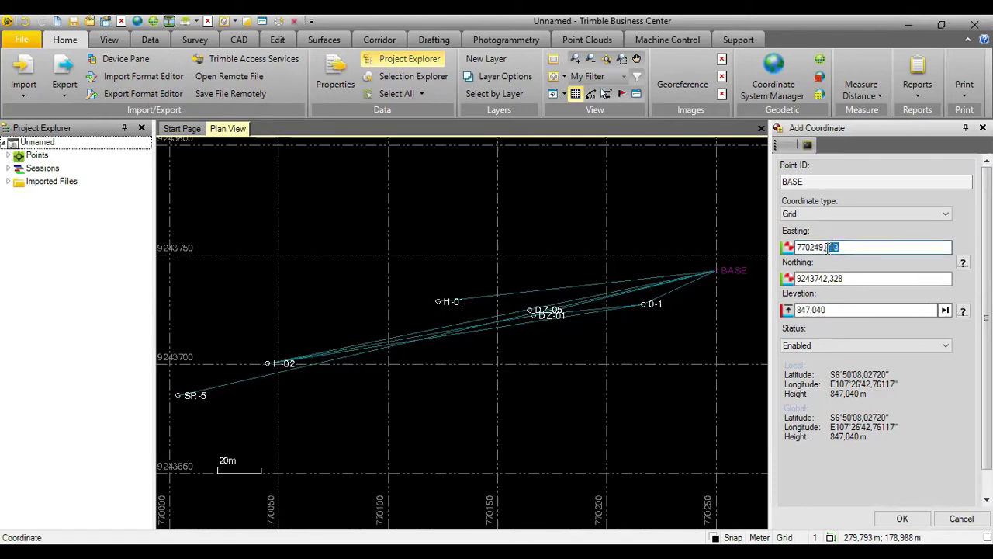
text(266)
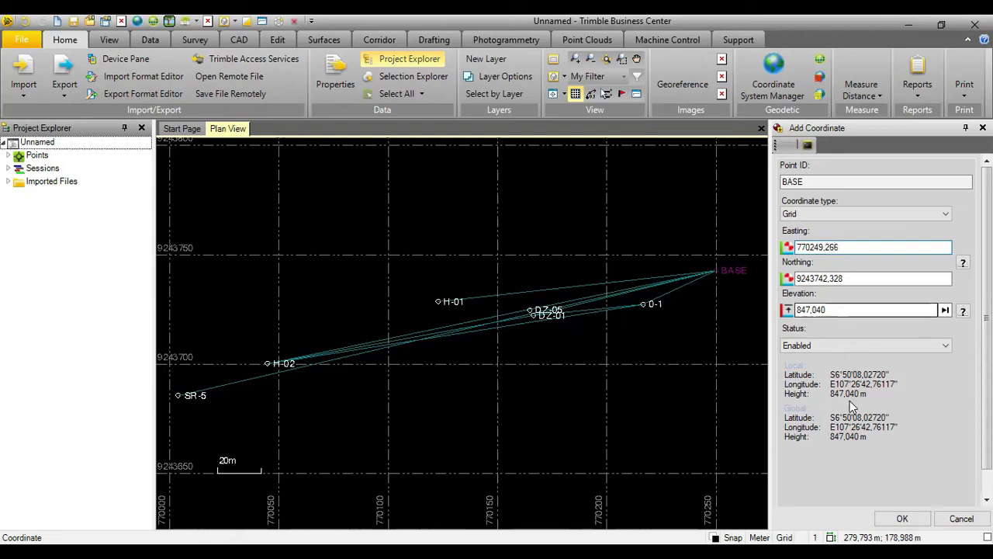
click(842, 278)
drag(842, 278, 832, 289)
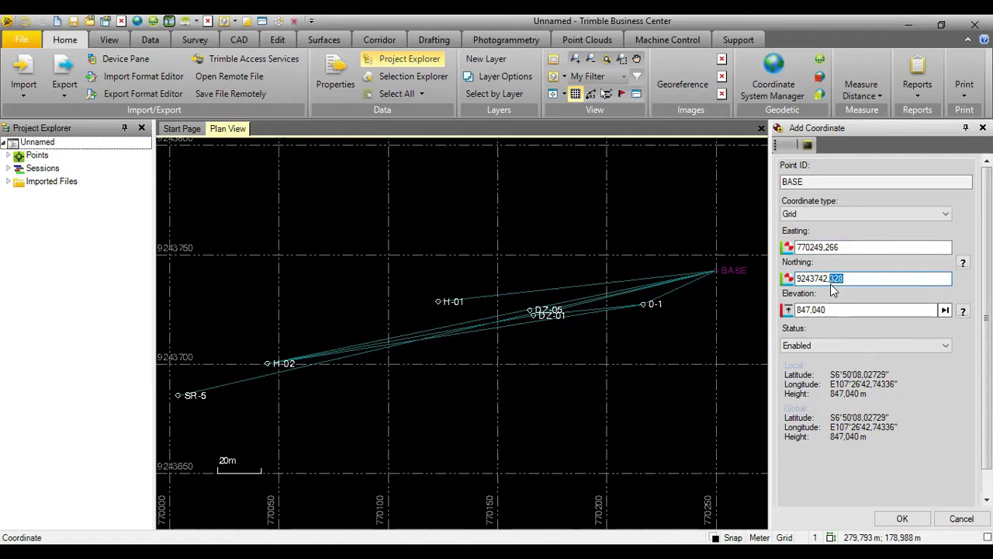
text(763)
drag(827, 309, 815, 308)
text(111)
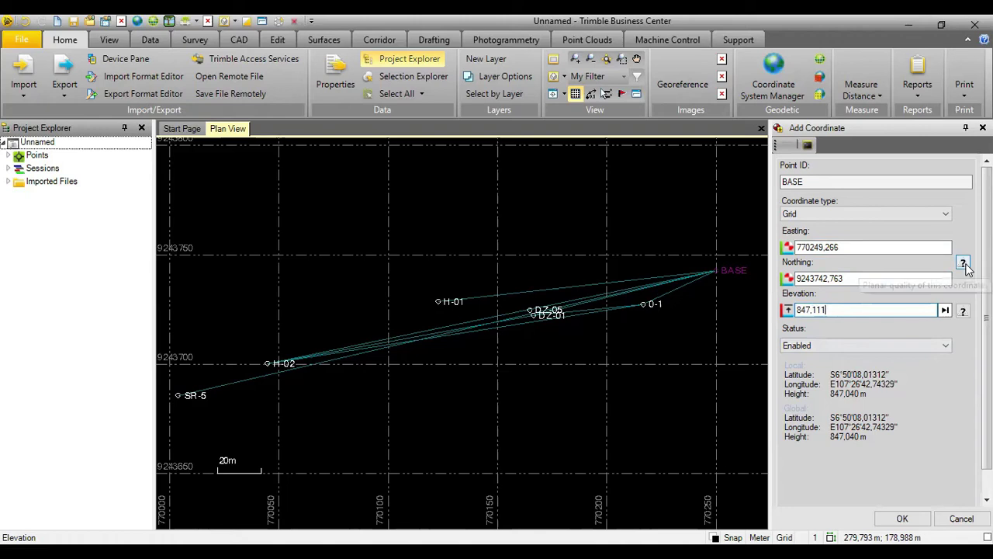
Set the planar and elevation quality of the BASE coordinate to Control Quality and accept the coordinate.
click(968, 268)
click(904, 280)
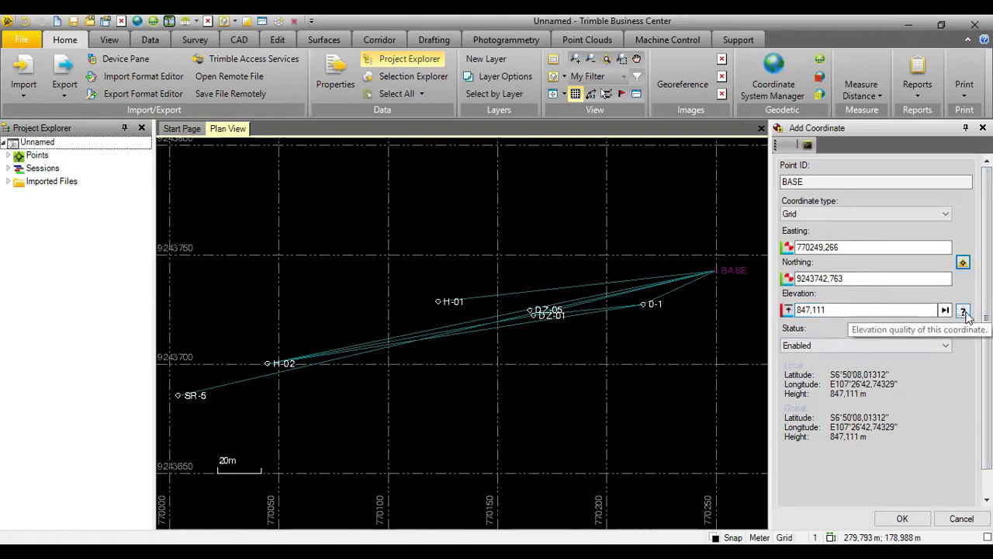
click(964, 312)
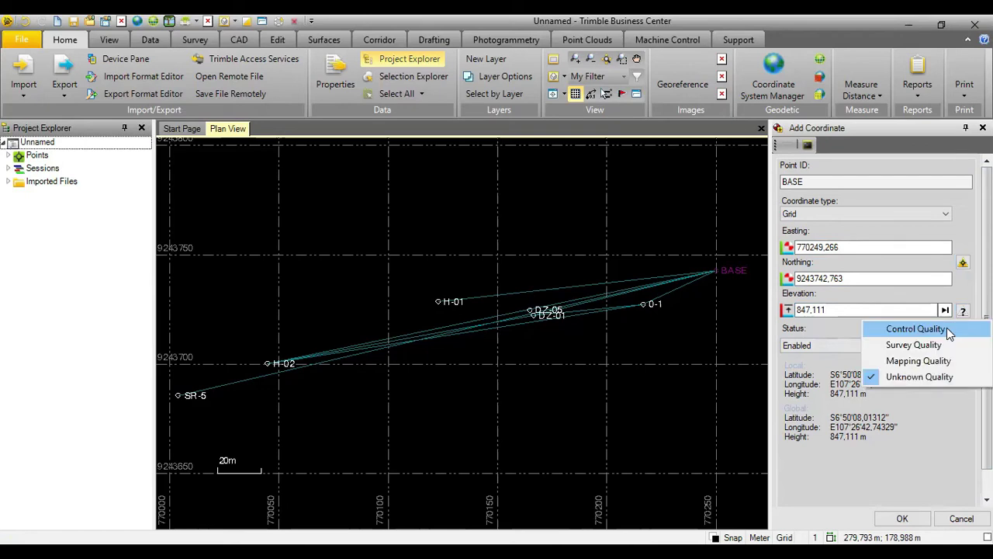
click(947, 329)
click(902, 519)
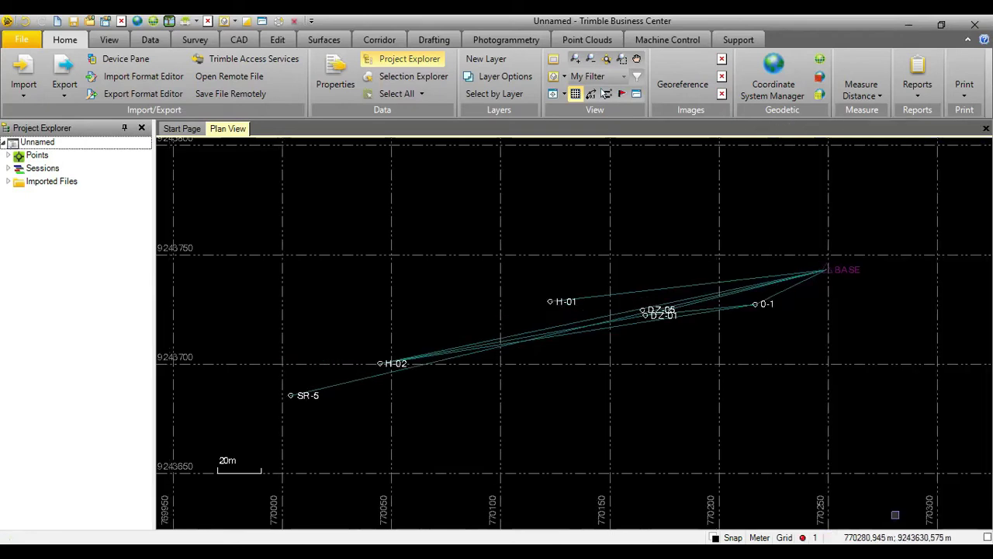
click(838, 289)
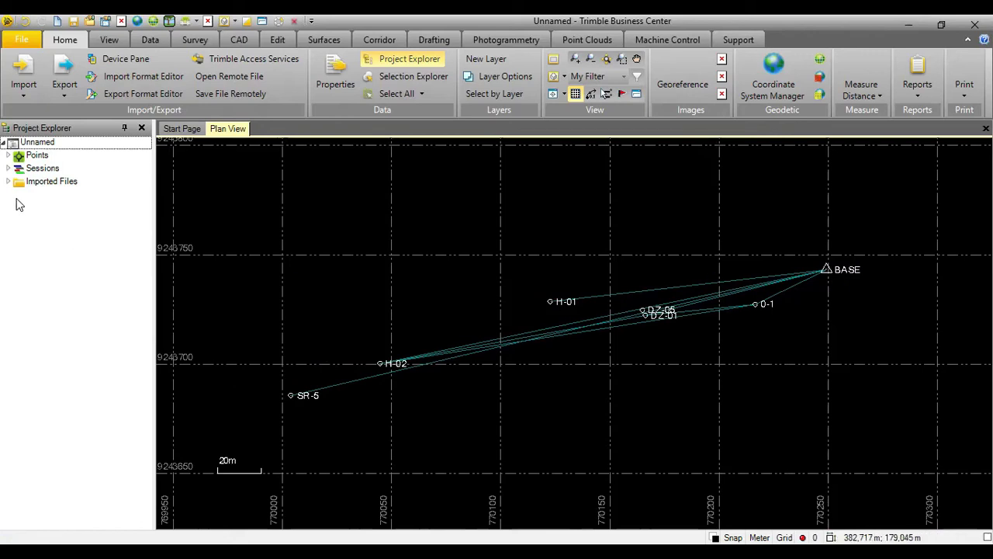
Process the five baselines from BASE to DZ-01, H-02, 0-1, H-01 and SR-5, review their precisions and discard the results.
click(7, 168)
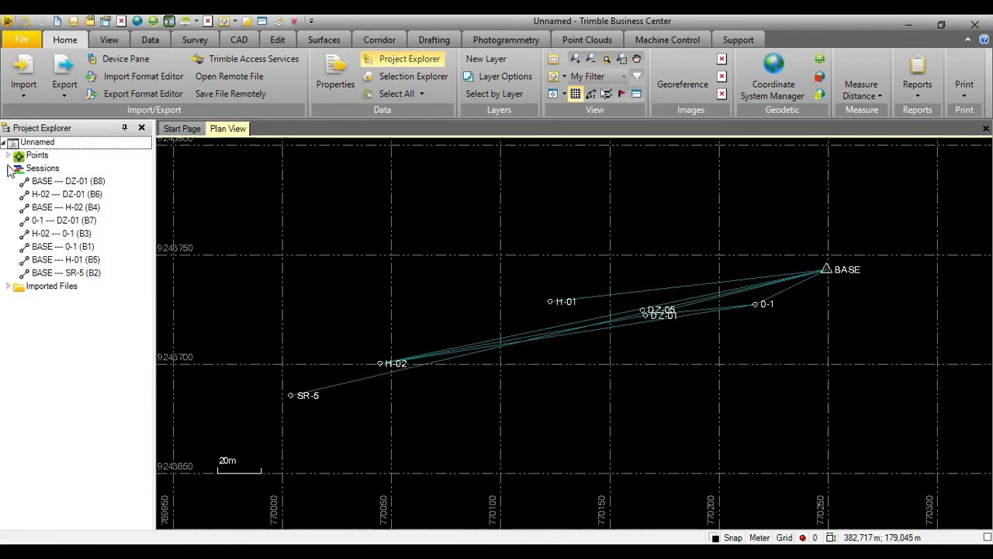
click(31, 168)
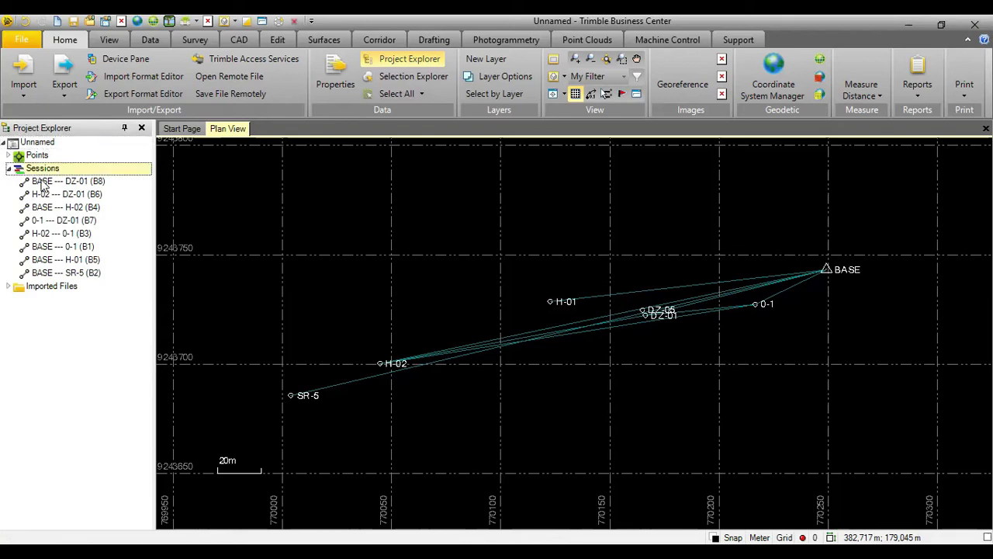
click(43, 184)
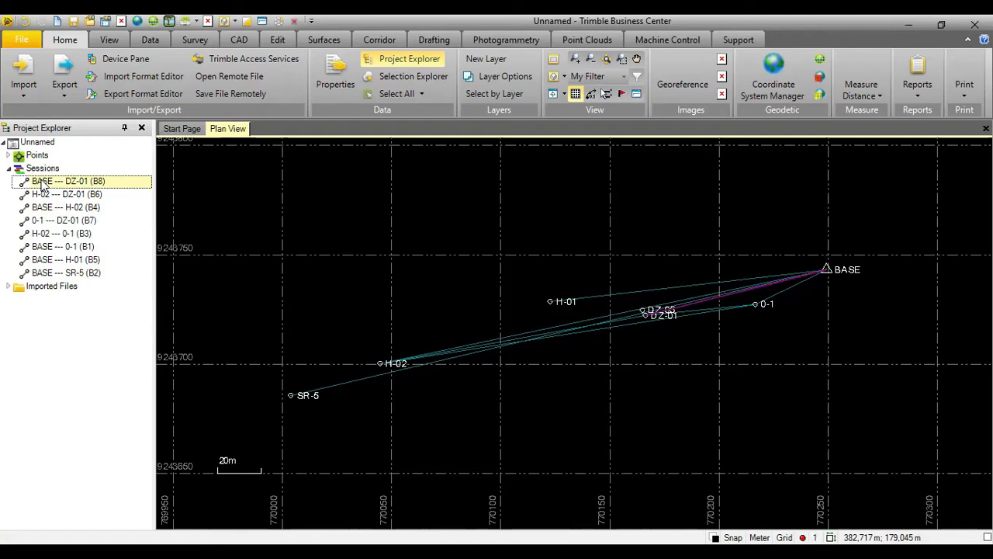
ctrl+click(48, 208)
ctrl+click(47, 246)
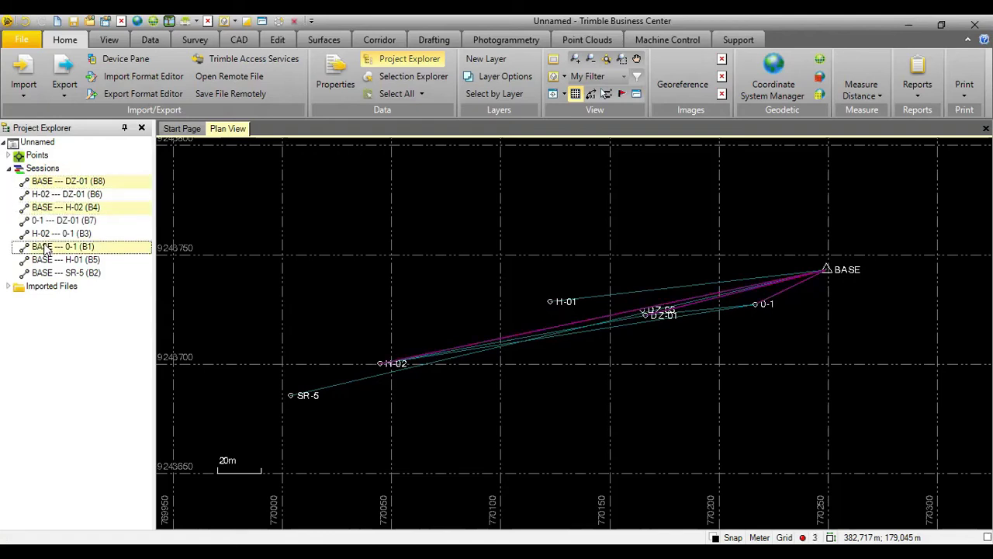
ctrl+click(53, 260)
ctrl+click(49, 273)
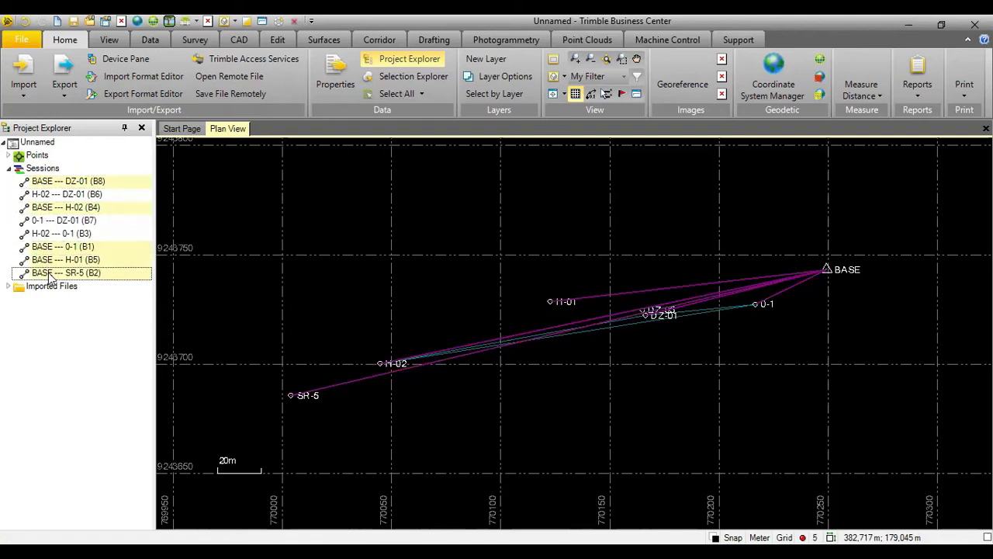
right_click(49, 277)
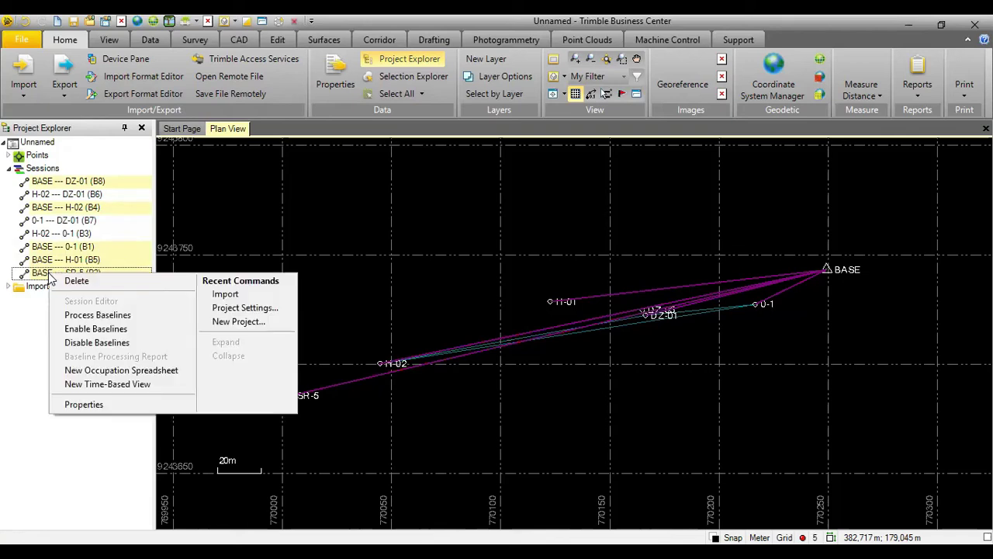
click(71, 315)
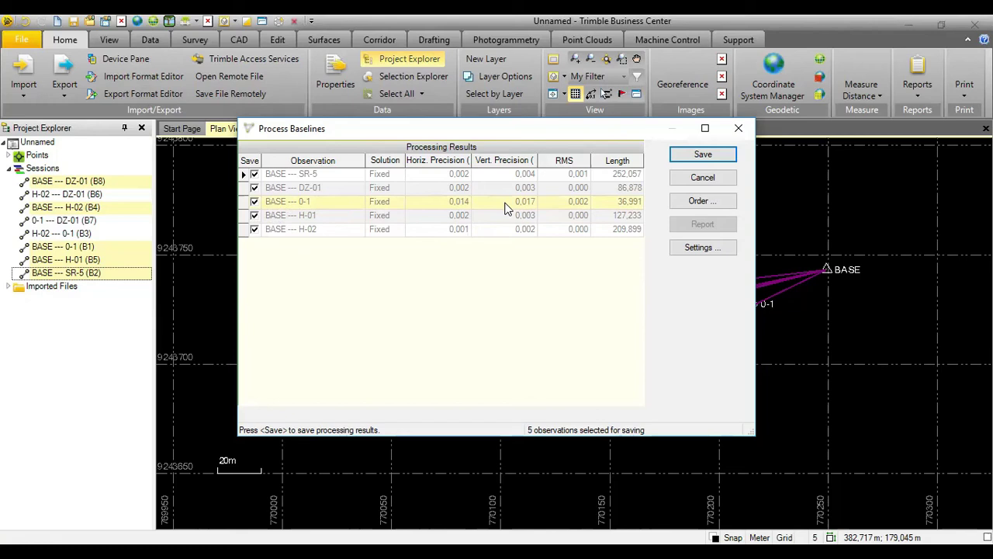
click(694, 179)
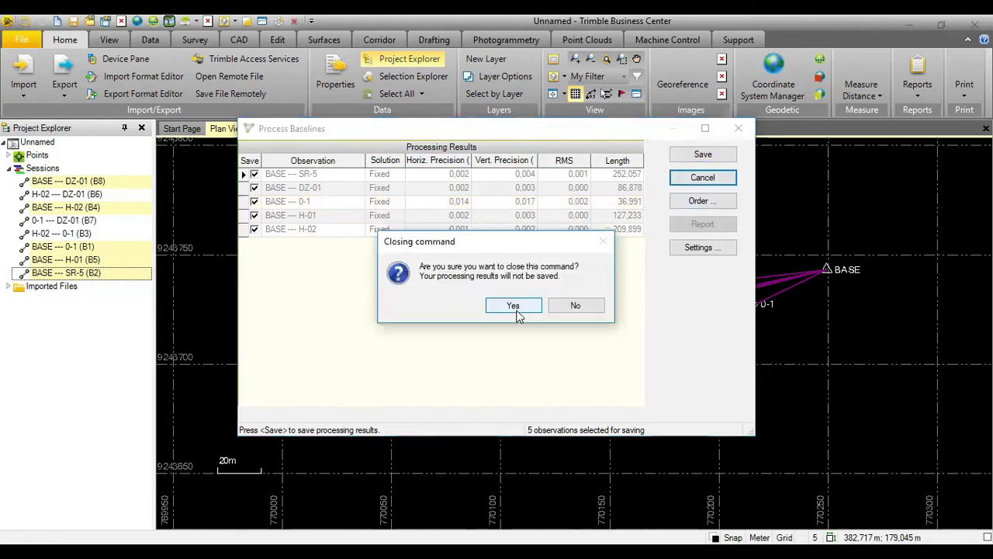
click(521, 307)
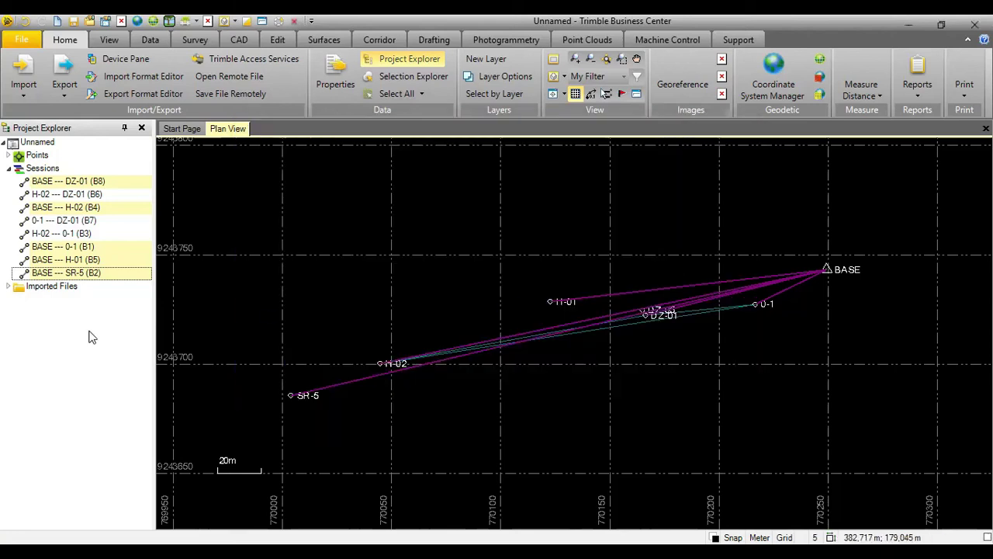
In the session of baseline BASE to 0-1, exclude satellite G 1 data from 05:01:59 to 05:04:14 and from 05:16:44 to 05:21:59.
click(60, 246)
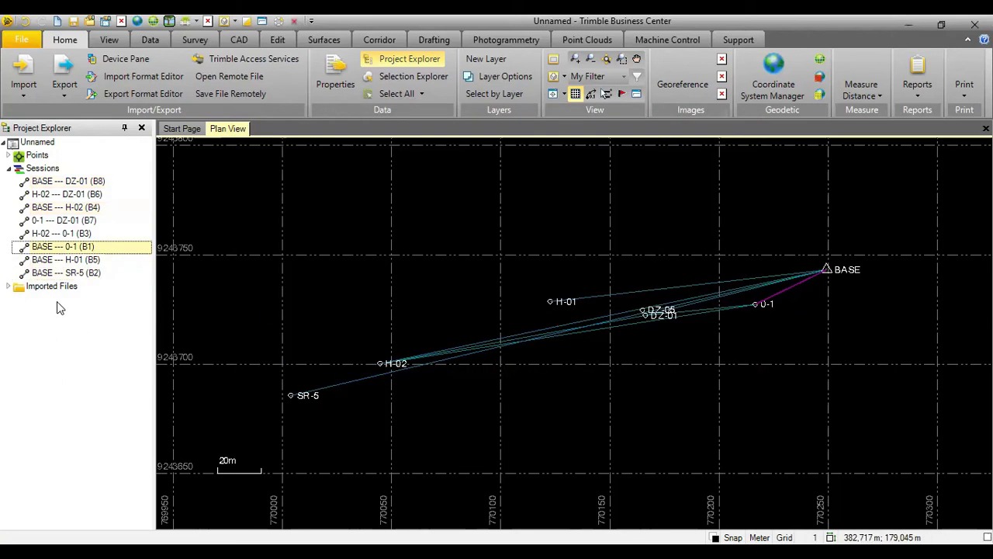
right_click(65, 253)
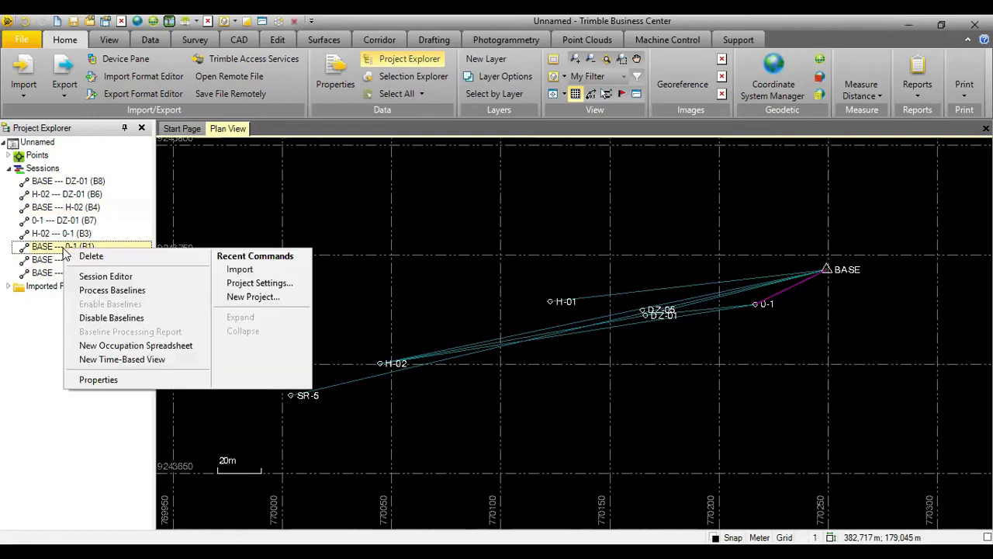
click(91, 278)
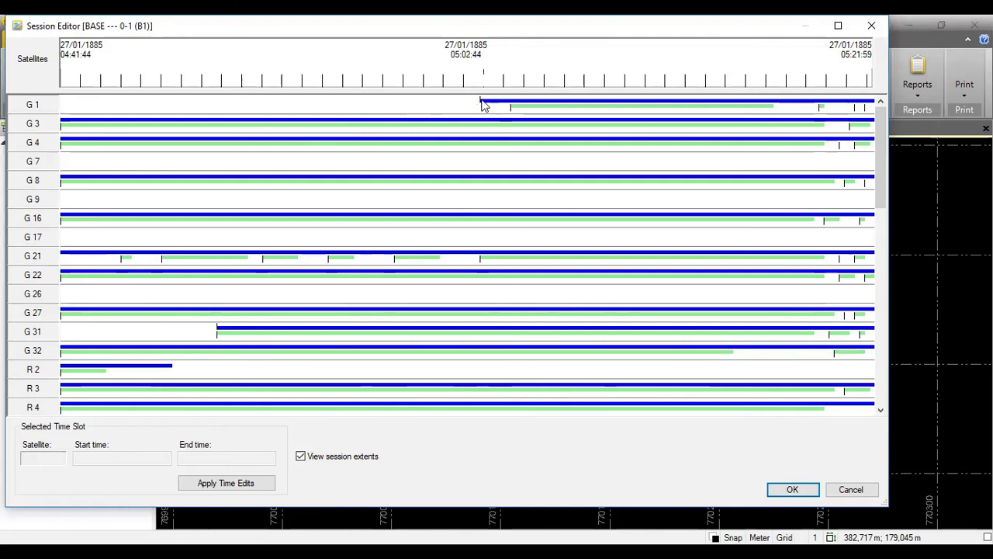
drag(473, 97, 518, 116)
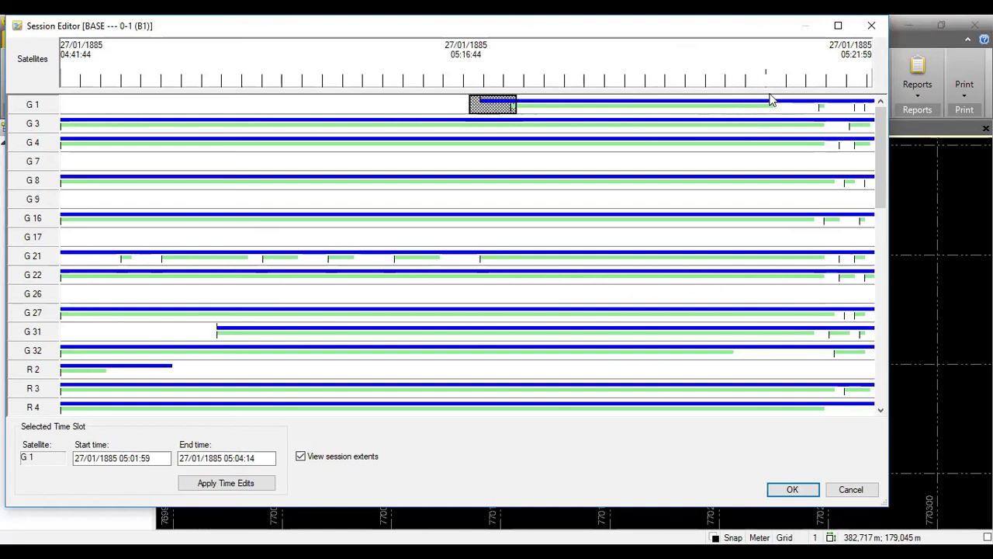
mouse_move(769, 101)
mouse_down()
mouse_move(821, 117)
mouse_move(877, 111)
mouse_move(863, 111)
mouse_up()
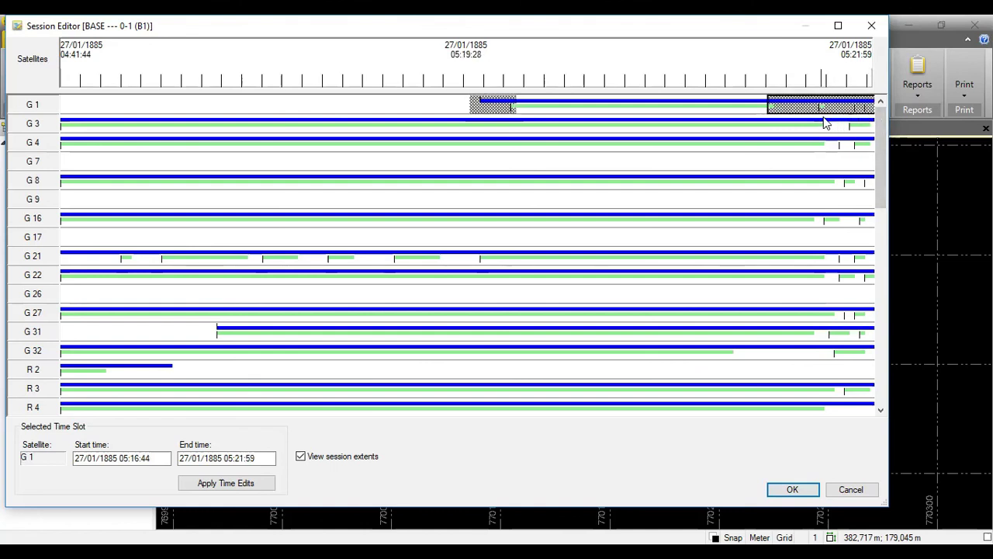
Exclude the interrupted signal segments of satellites G 3 through G 32 and R 2 through R 4, and accept the session edits.
drag(821, 124, 877, 129)
drag(821, 144, 873, 152)
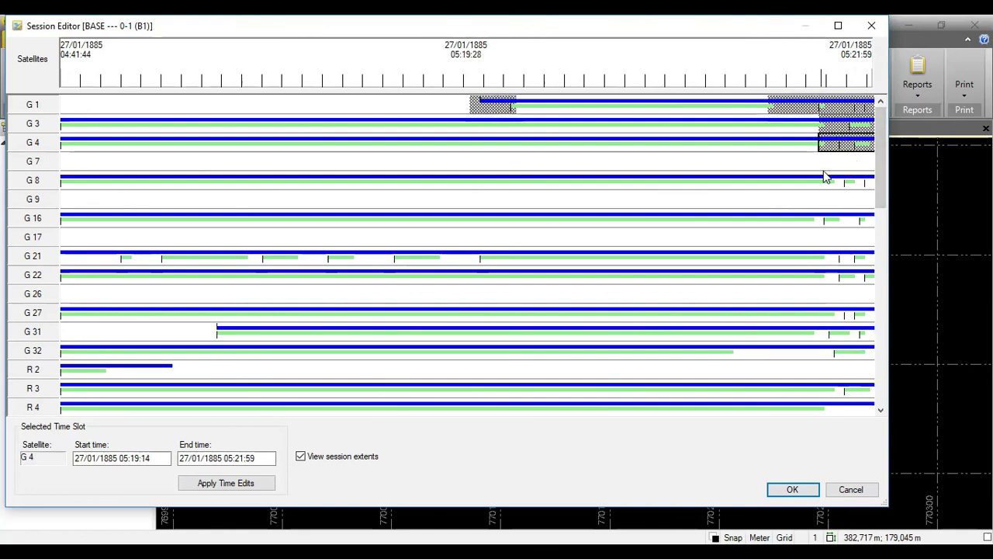
drag(827, 178, 876, 193)
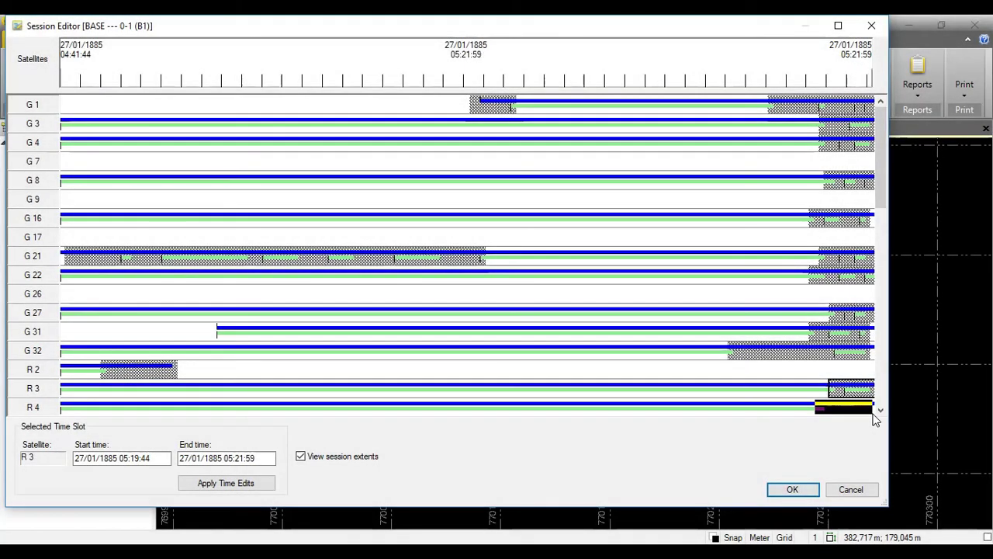
drag(876, 420, 877, 413)
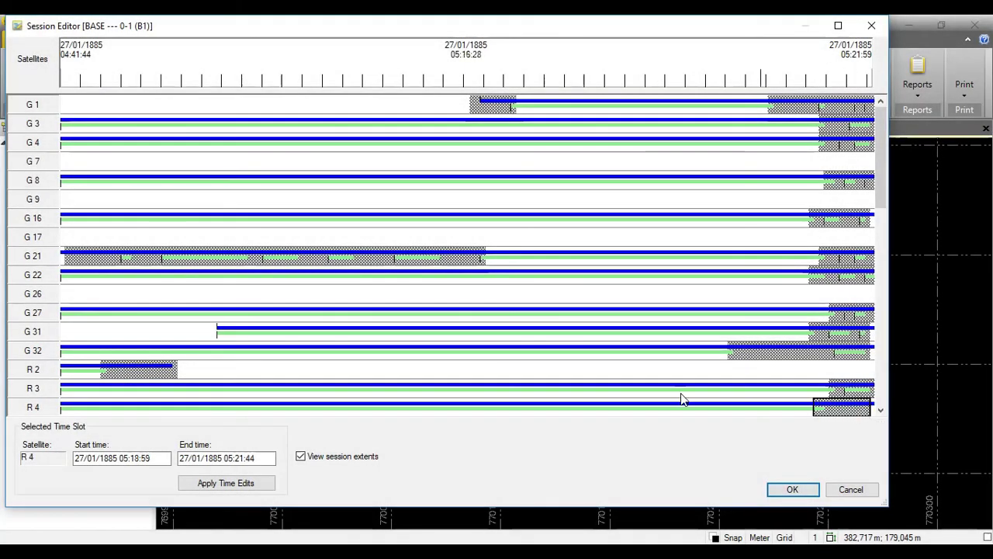
click(793, 489)
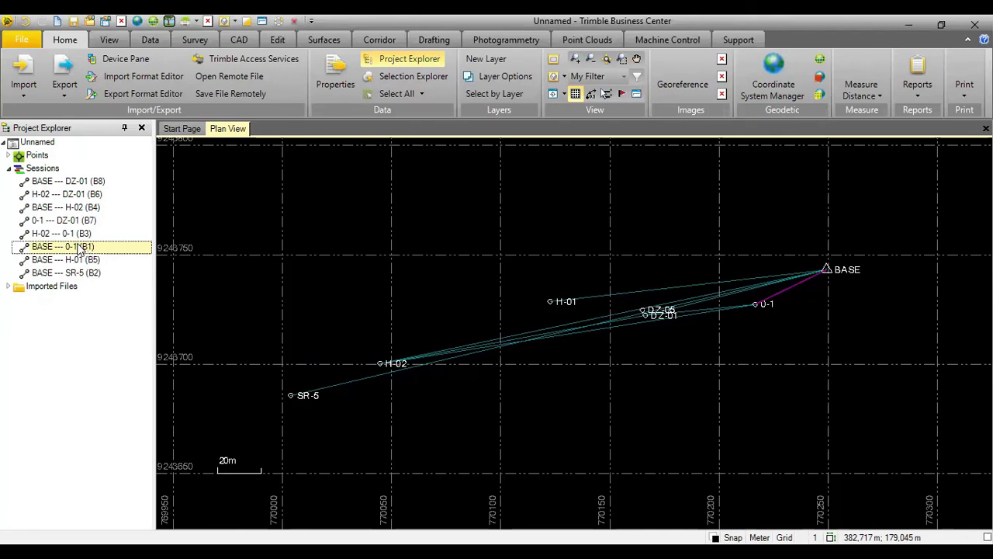
Reprocess the baselines from BASE to DZ-01, H-02, 0-1, H-01 and SR-5, and save the processing results.
click(48, 182)
ctrl+click(40, 208)
ctrl+click(56, 247)
ctrl+click(51, 260)
ctrl+click(48, 274)
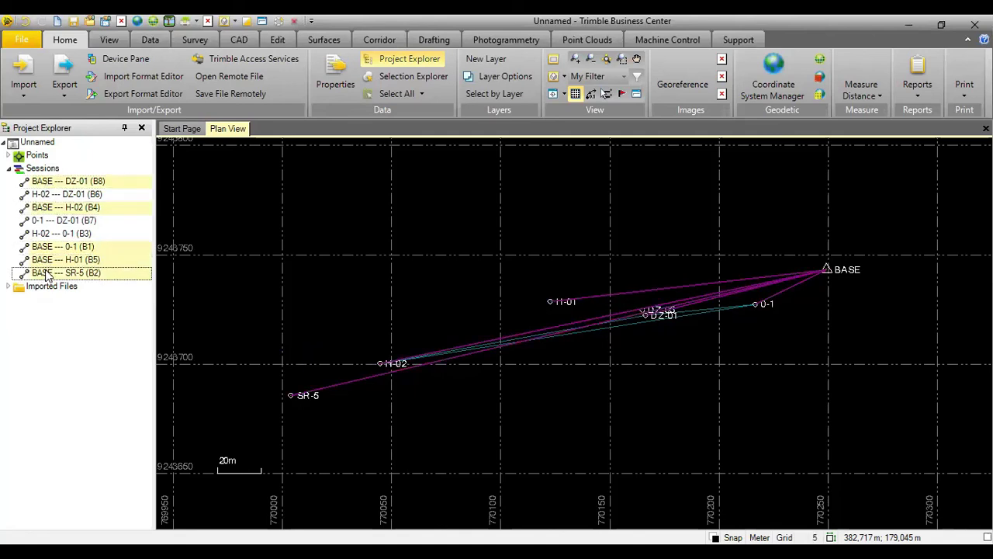
right_click(47, 272)
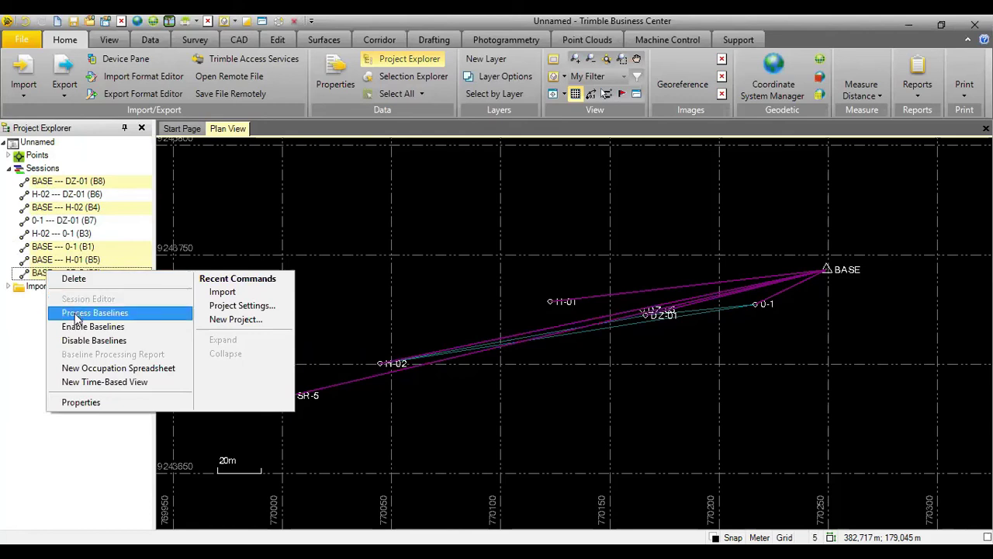
click(78, 315)
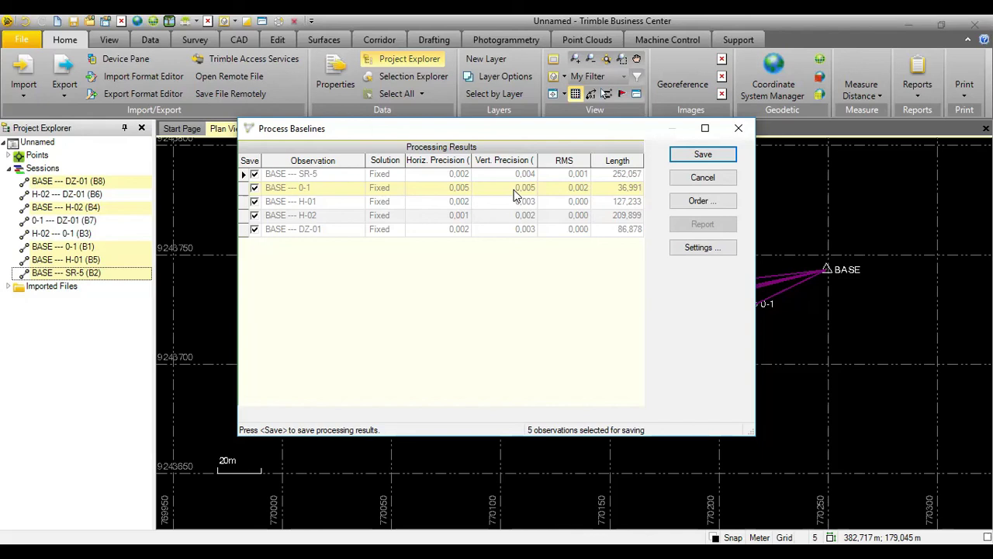
click(704, 156)
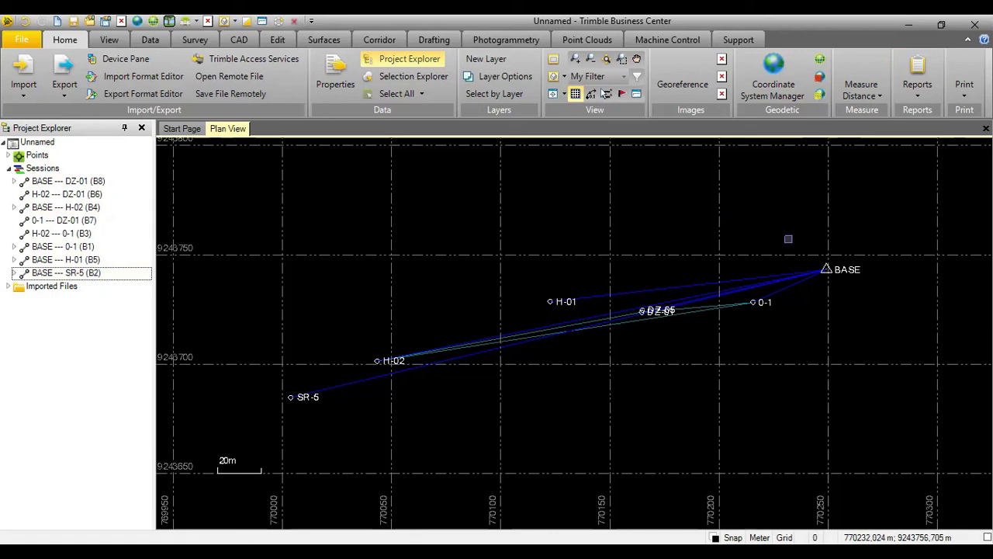
Generate the Point List report and review the coordinates of all points.
click(917, 87)
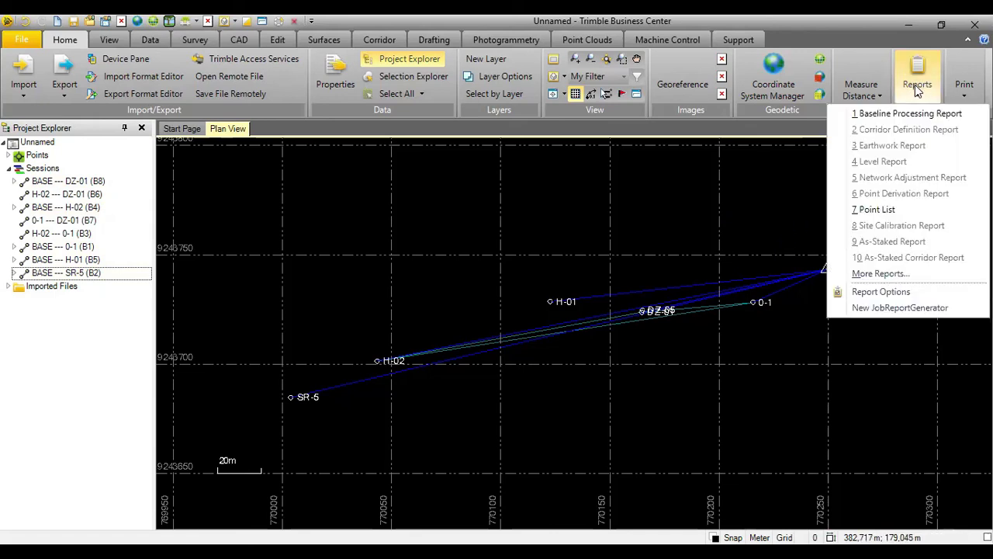
click(888, 209)
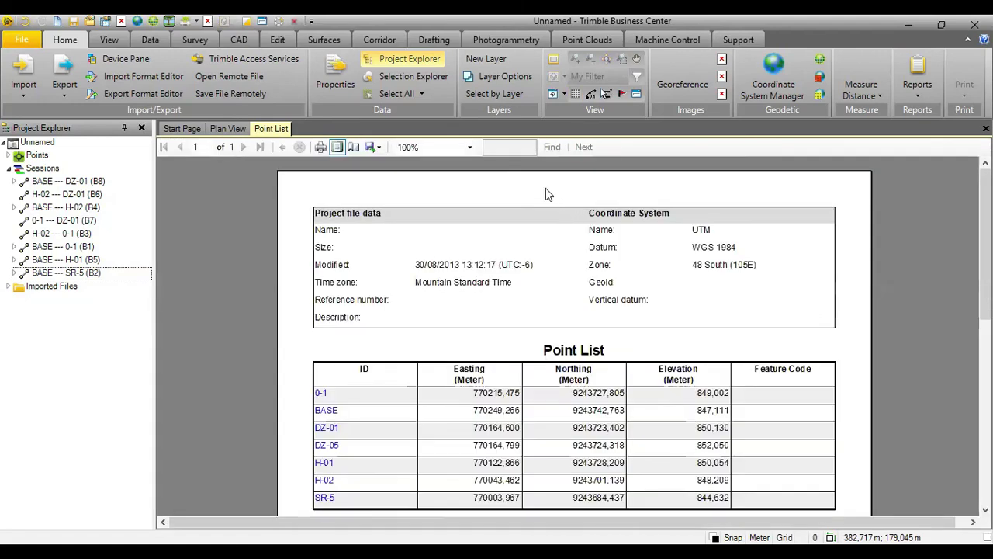
scroll(526, 280, down, 3)
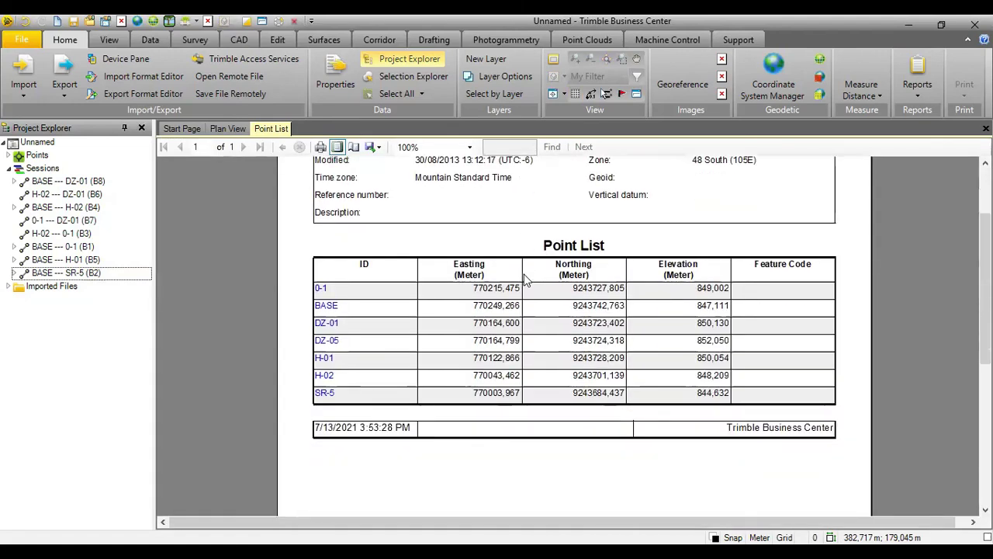